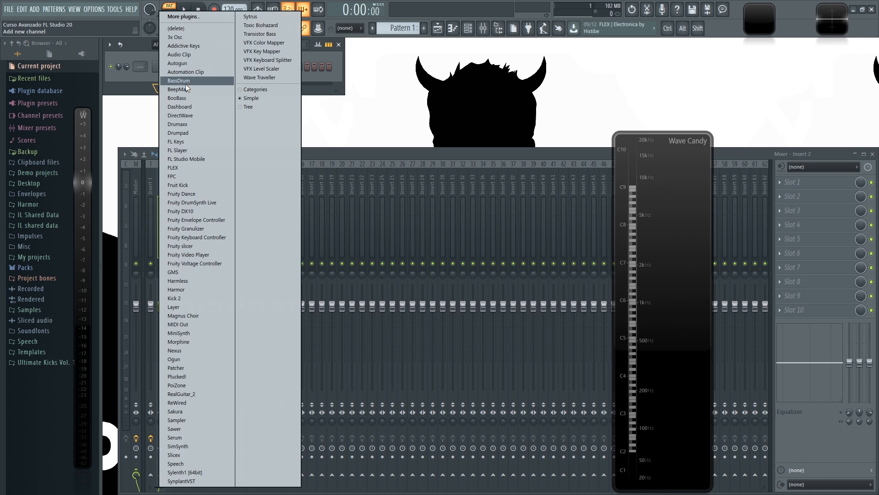
# Add a Transistor Bass channel and close the mixer, leaving the plugin window clear on the desktop
pyautogui.click(275, 34)
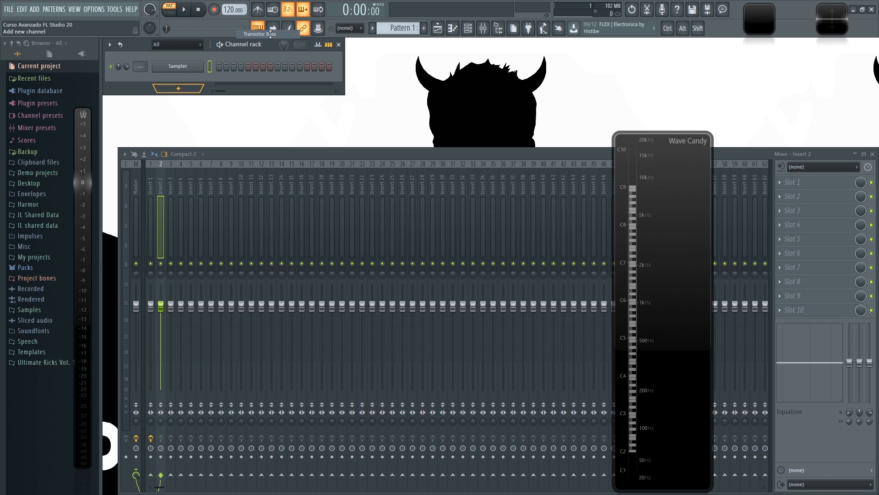
pyautogui.moveTo(293, 169); pyautogui.dragTo(328, 128)
pyautogui.click(872, 155)
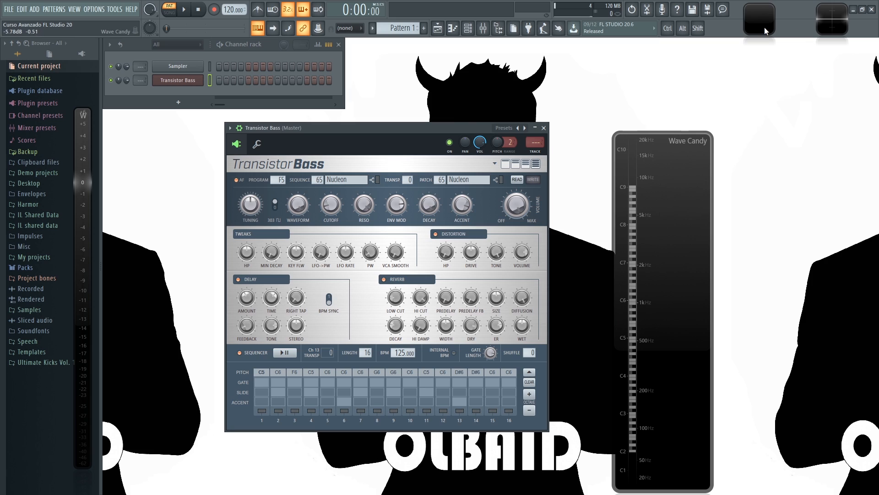
pyautogui.moveTo(351, 124); pyautogui.dragTo(357, 139)
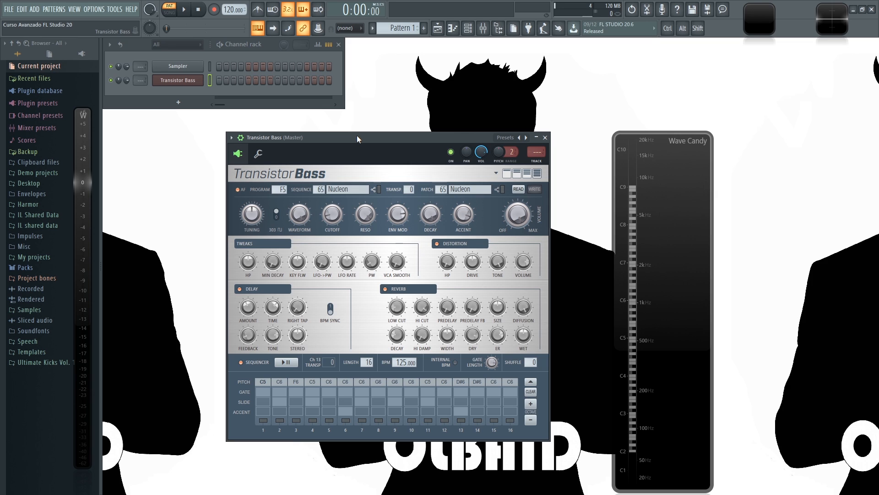
# Audition notes on Transistor Bass and arrange the Wave Candy oscilloscope, spectrum and level meter around the plugin window
pyautogui.press('space')
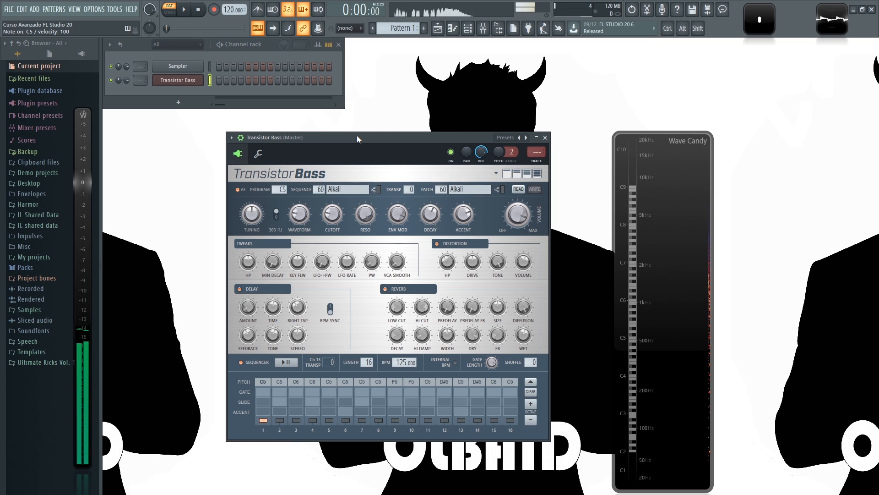
pyautogui.click(832, 19)
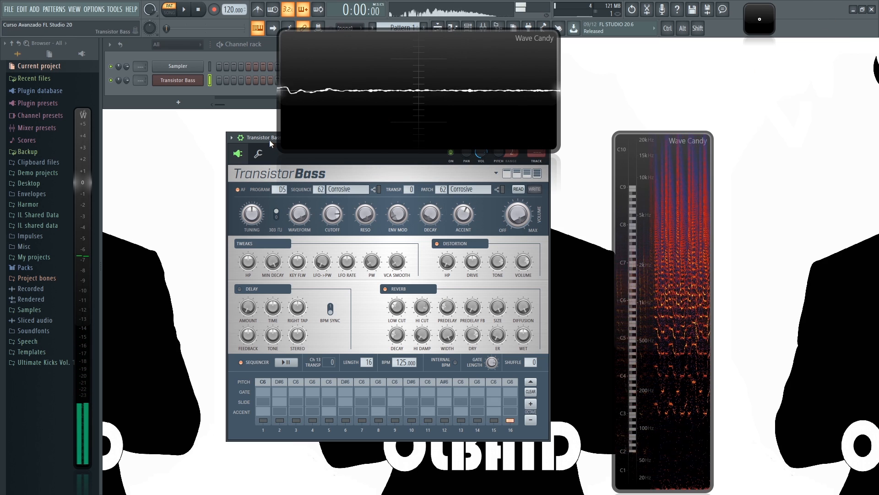
pyautogui.moveTo(267, 139); pyautogui.dragTo(281, 160)
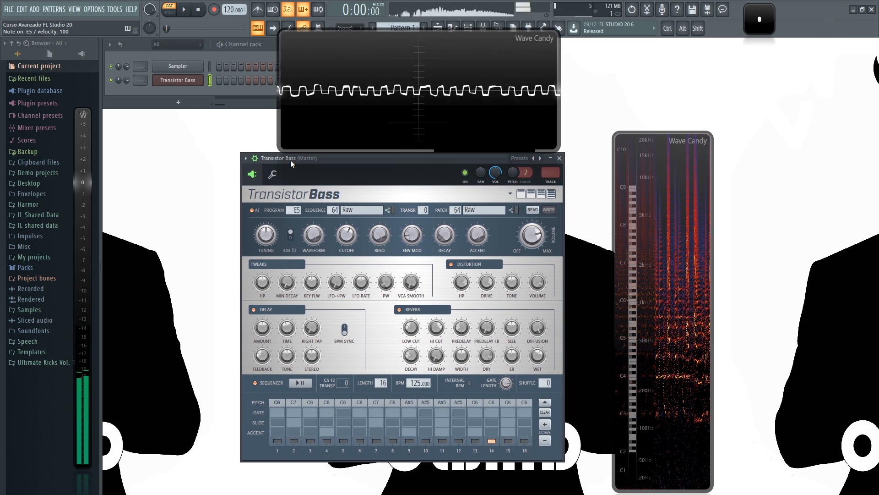
pyautogui.moveTo(669, 233); pyautogui.dragTo(636, 188)
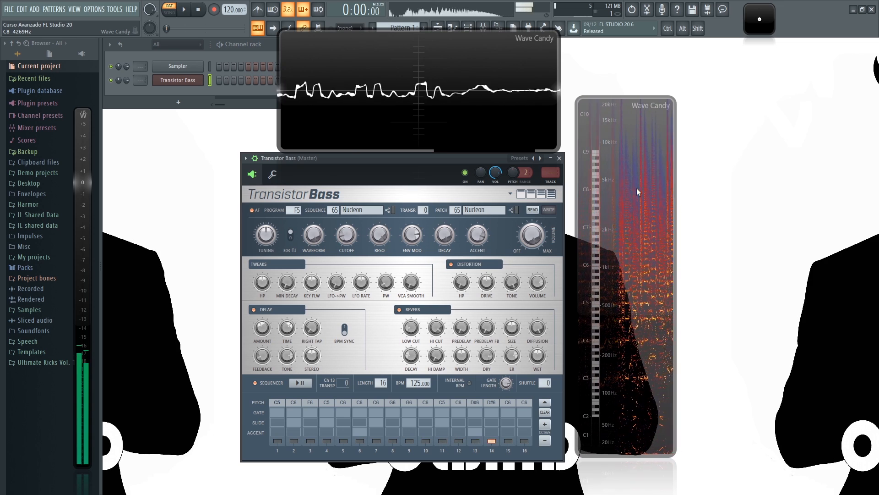
pyautogui.moveTo(80, 223); pyautogui.dragTo(222, 217)
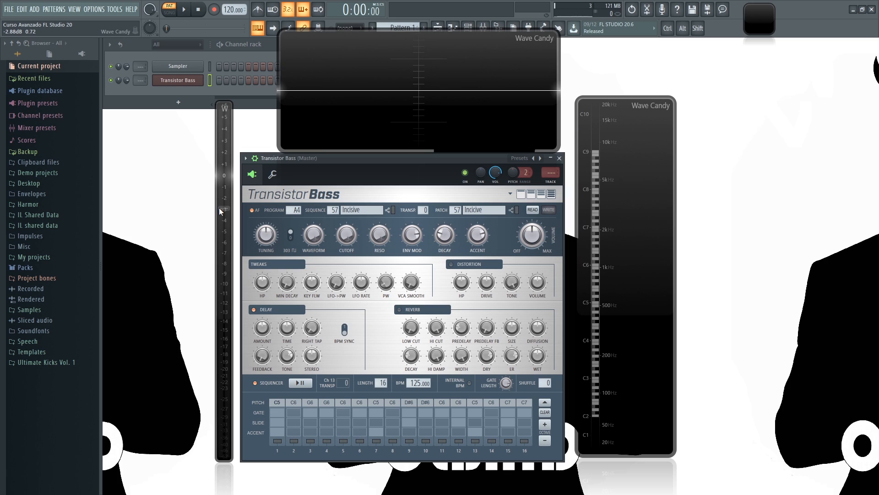
pyautogui.moveTo(399, 160); pyautogui.dragTo(402, 165)
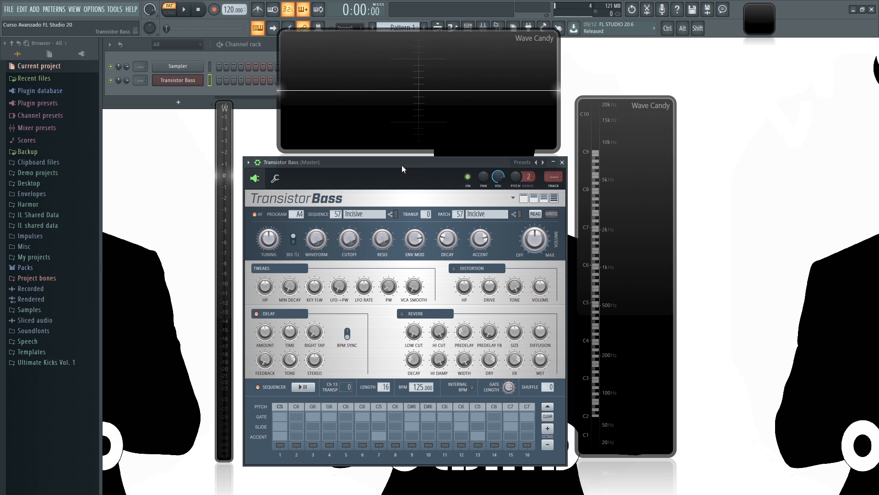
pyautogui.moveTo(402, 165); pyautogui.dragTo(399, 165)
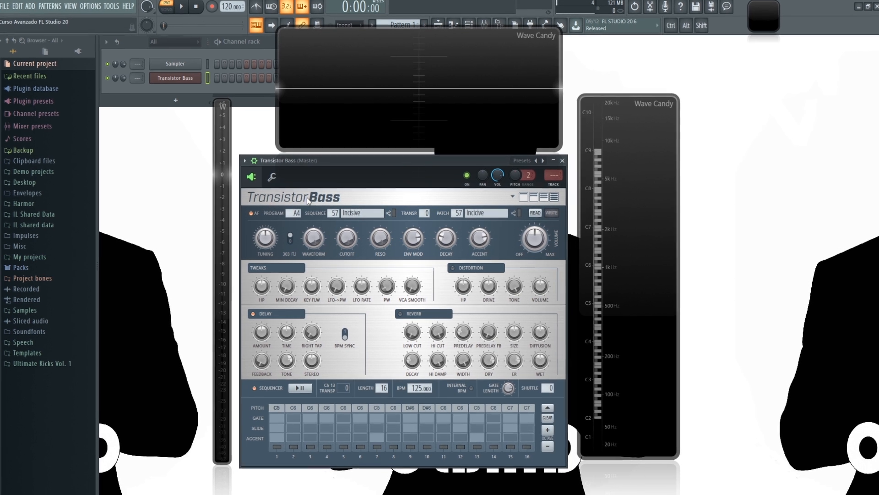
# Try the Black, Blue and Dark Blue themes on the Transistor Bass interface
pyautogui.click(525, 192)
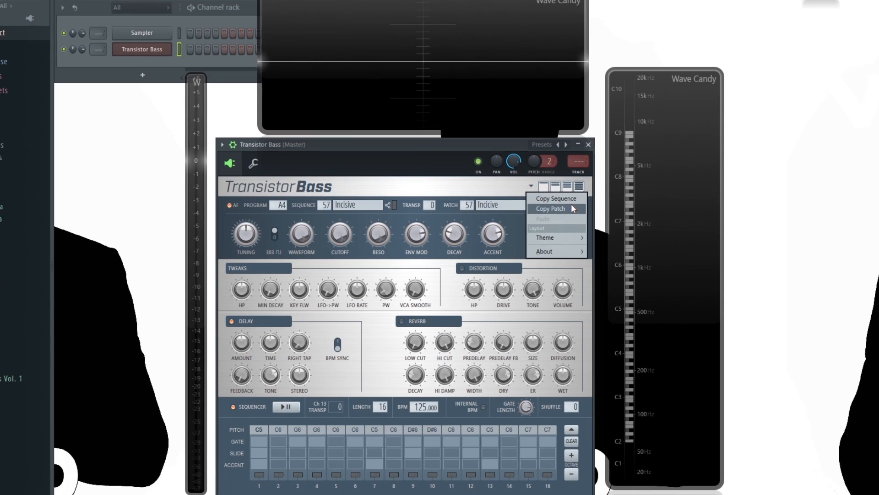
pyautogui.moveTo(553, 243)
pyautogui.click(605, 237)
pyautogui.click(532, 188)
pyautogui.moveTo(569, 236)
pyautogui.click(600, 250)
pyautogui.click(532, 185)
pyautogui.click(606, 260)
# Try the Acid and Black themes on Transistor Bass, and return the interface to the Blue theme
pyautogui.click(531, 185)
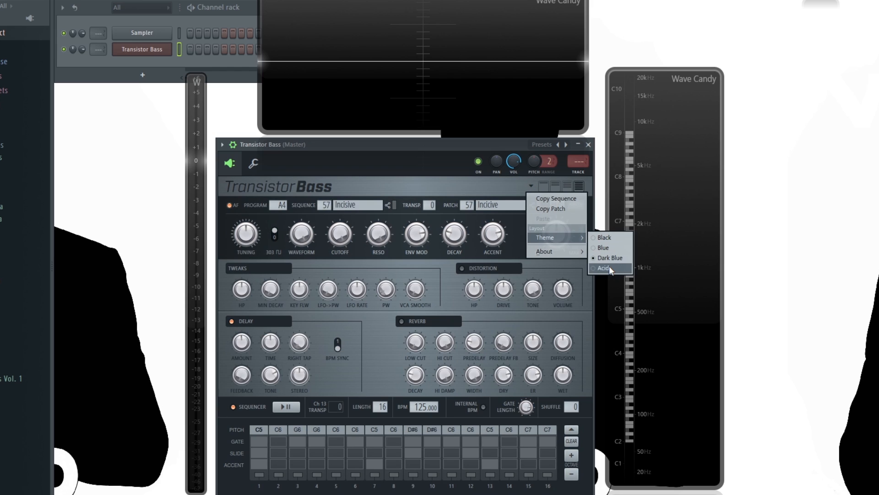
pyautogui.click(609, 265)
pyautogui.click(531, 185)
pyautogui.moveTo(574, 234)
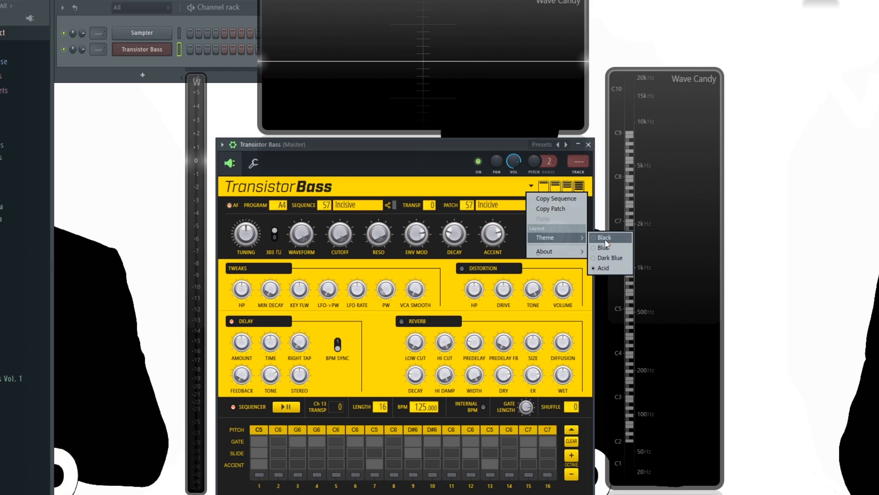
pyautogui.click(609, 268)
pyautogui.click(530, 187)
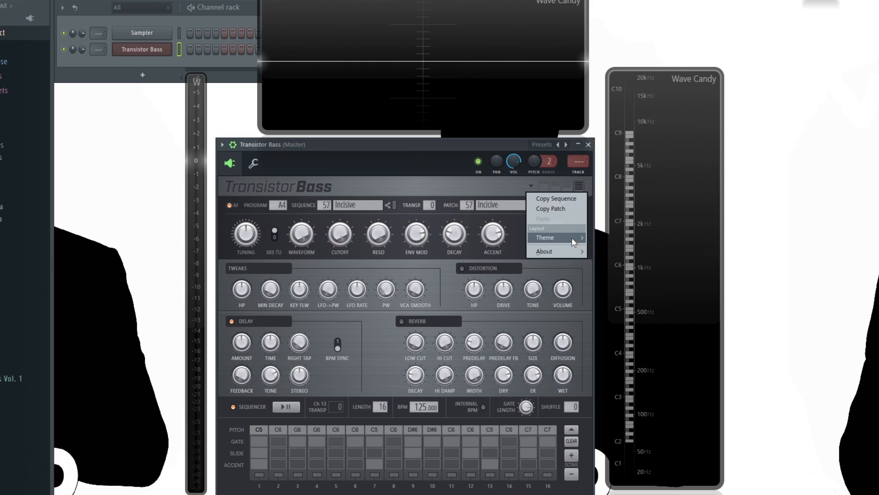
pyautogui.click(606, 247)
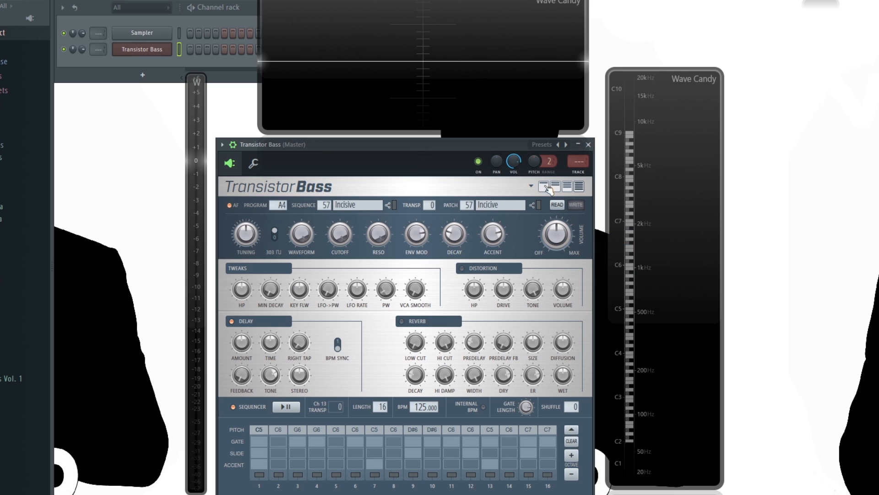
# Go through the four Transistor Bass layout sizes from the most compact to the full view, ending on the full view
pyautogui.click(543, 186)
pyautogui.click(555, 187)
pyautogui.click(567, 186)
pyautogui.click(579, 187)
pyautogui.click(567, 186)
pyautogui.click(555, 186)
pyautogui.click(543, 186)
pyautogui.click(556, 186)
pyautogui.click(567, 186)
pyautogui.click(579, 186)
pyautogui.click(567, 187)
pyautogui.click(555, 187)
pyautogui.click(543, 187)
pyautogui.click(556, 187)
pyautogui.click(567, 187)
pyautogui.click(579, 187)
pyautogui.moveTo(338, 149); pyautogui.dragTo(340, 147)
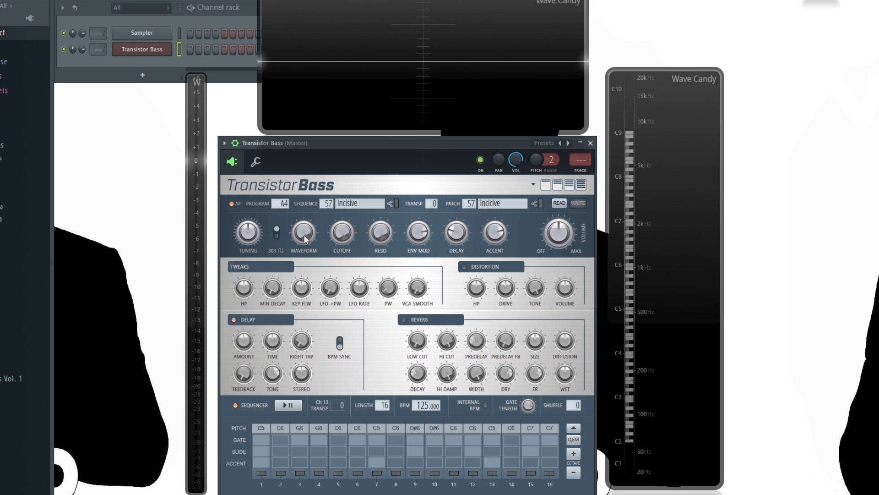
# Audition Transistor Bass programs by playing notes, including the lowest octave of the piano keyboard in the channel settings
pyautogui.press('space')
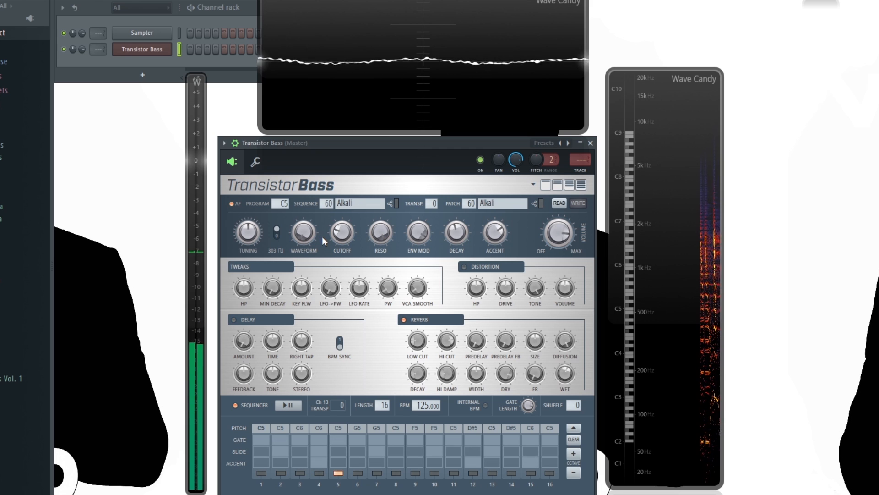
pyautogui.press('space')
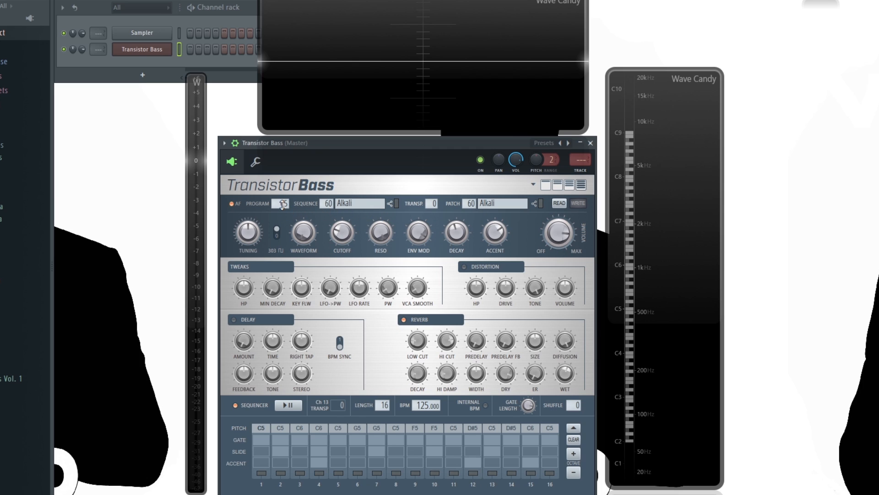
pyautogui.click(256, 162)
pyautogui.scroll(4, 353, 363)
pyautogui.scroll(-9, 280, 366)
pyautogui.scroll(6, 307, 363)
pyautogui.scroll(2, 311, 364)
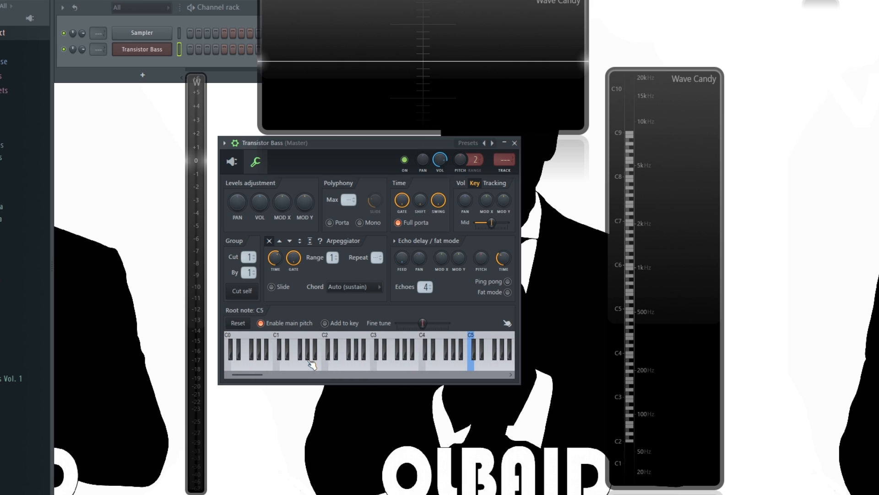
pyautogui.click(231, 371)
pyautogui.click(240, 367)
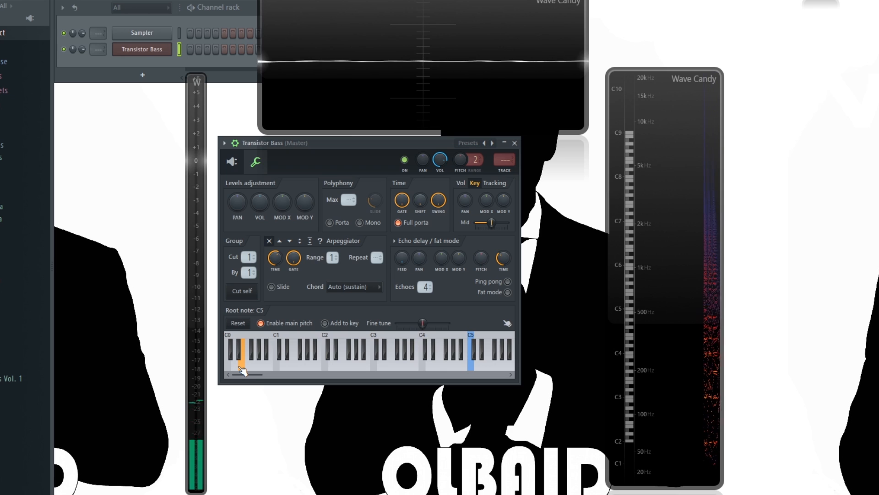
pyautogui.click(256, 367)
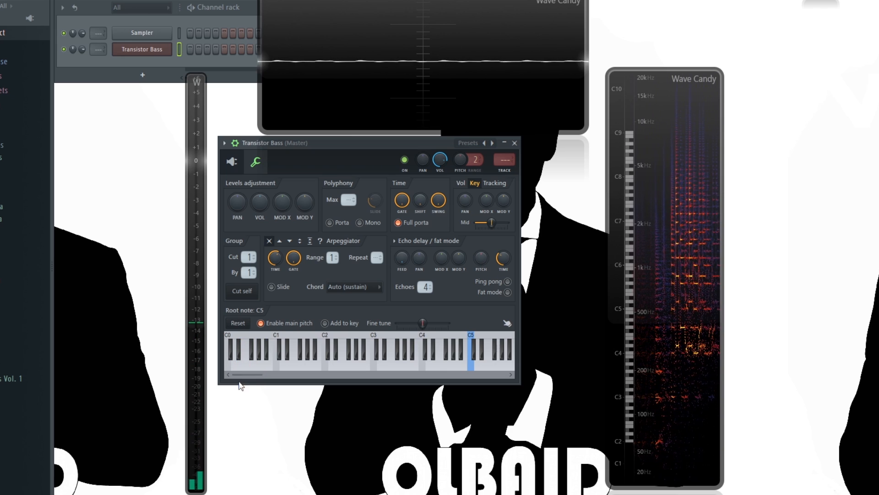
# Audition keys in the highest and middle octaves of the channel settings' piano, and return to the plugin interface
pyautogui.moveTo(242, 374); pyautogui.dragTo(499, 373)
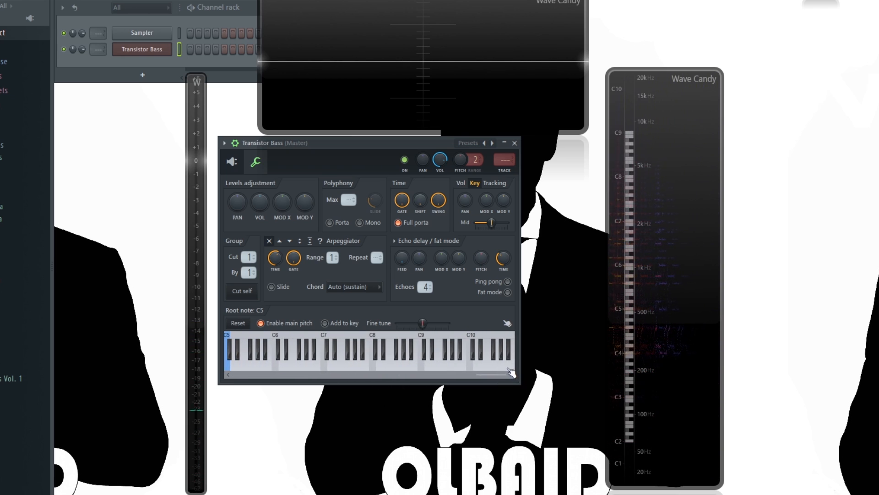
pyautogui.click(512, 367)
pyautogui.click(458, 366)
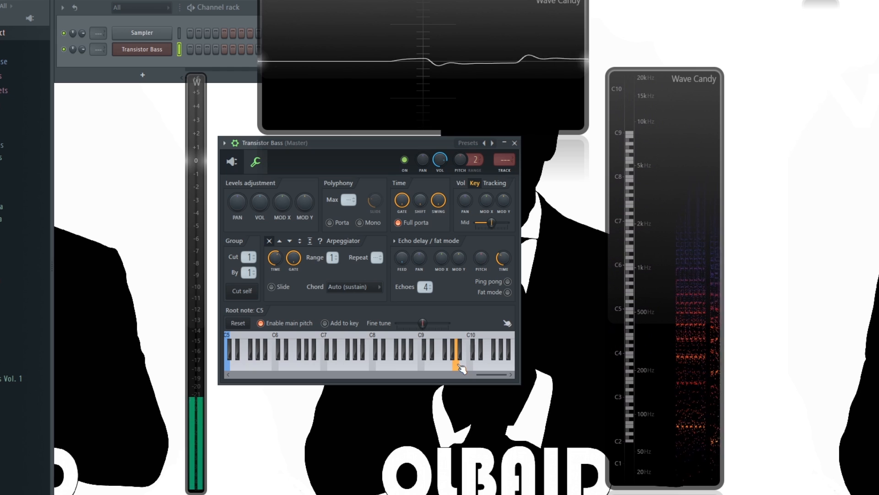
pyautogui.click(407, 365)
pyautogui.moveTo(493, 374); pyautogui.dragTo(322, 374)
pyautogui.click(385, 364)
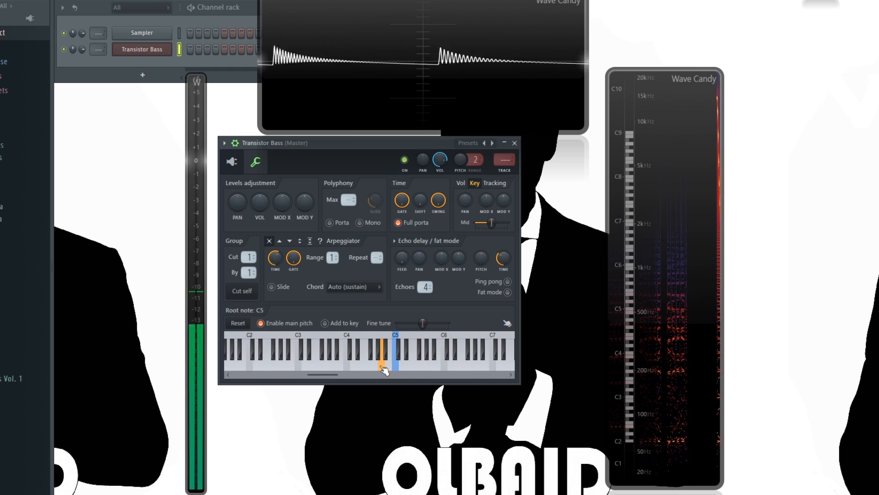
pyautogui.click(444, 364)
pyautogui.click(486, 364)
pyautogui.click(231, 161)
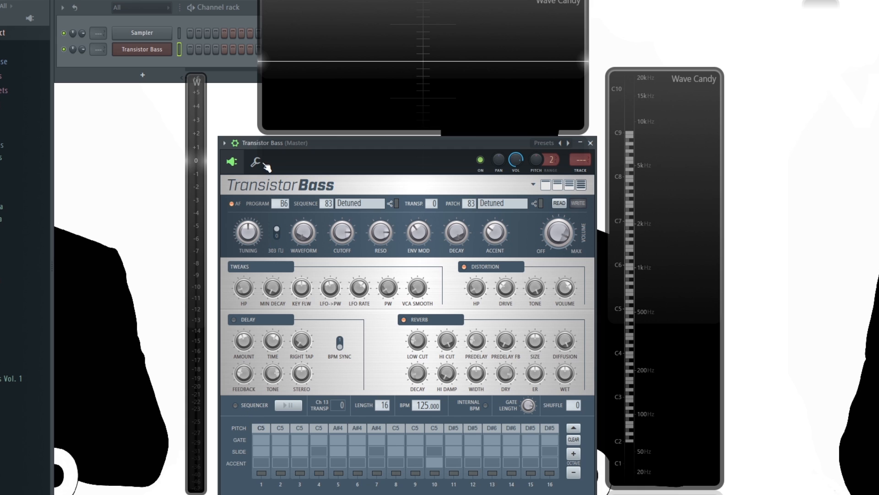
# Audition a run of keys across the middle of the channel settings' piano, and return to the plugin interface
pyautogui.click(255, 162)
pyautogui.click(302, 355)
pyautogui.click(358, 370)
pyautogui.moveTo(355, 367); pyautogui.dragTo(508, 367)
pyautogui.click(232, 162)
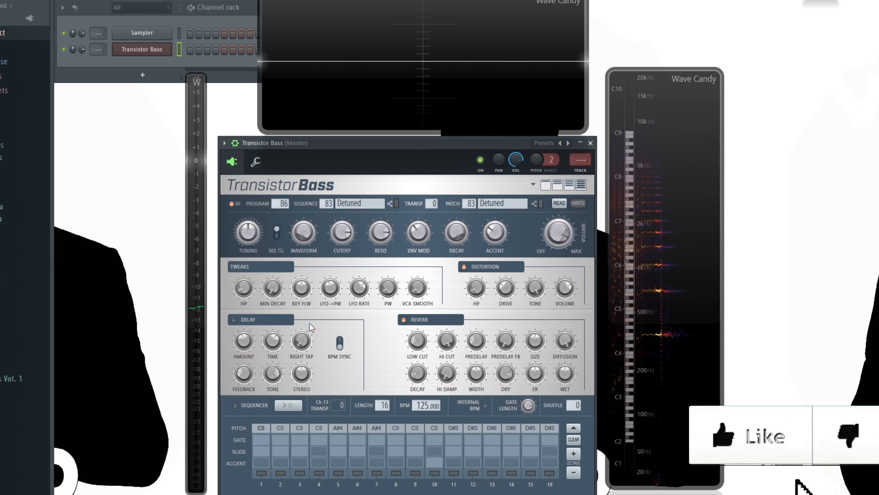
# Set the program to C0 and audition other programs by playing different notes
pyautogui.moveTo(281, 204); pyautogui.dragTo(280, 193)
pyautogui.moveTo(281, 203); pyautogui.dragTo(280, 261)
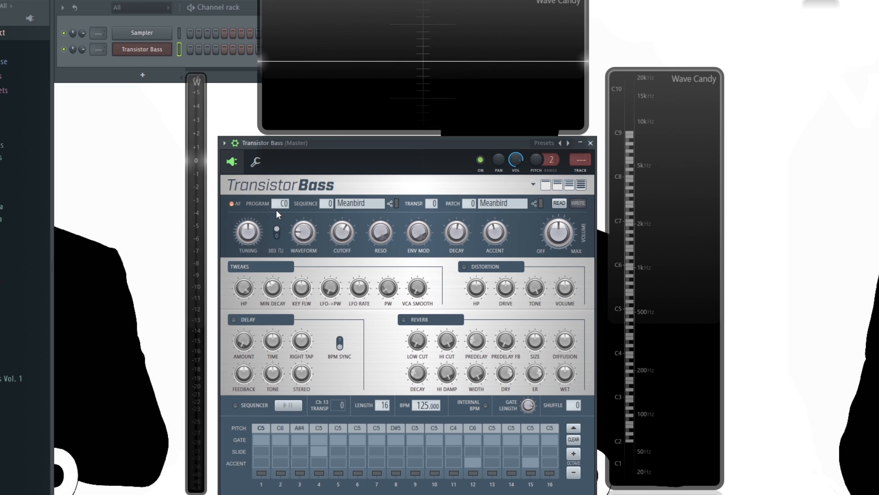
pyautogui.press('space')
pyautogui.press('z')
pyautogui.press('c')
pyautogui.press('b')
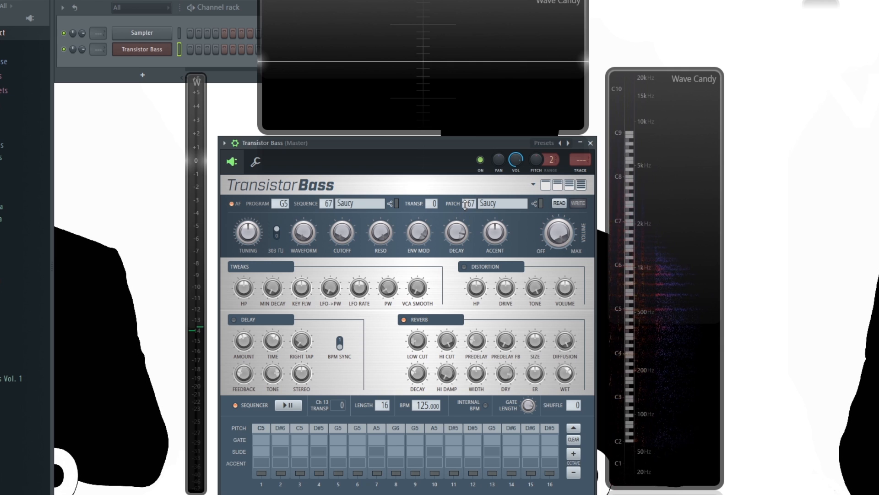
# Play a note while checking its key on the channel settings' piano, and return to the plugin interface
pyautogui.click(256, 161)
pyautogui.press('c')
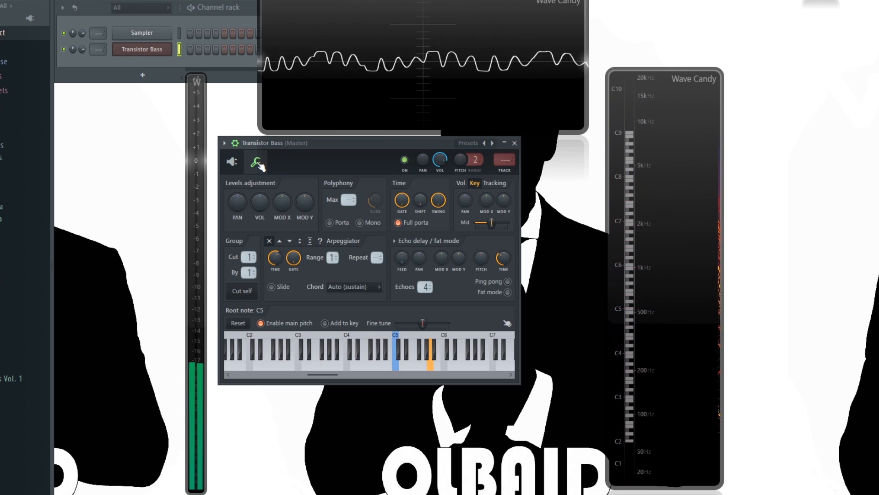
pyautogui.click(239, 163)
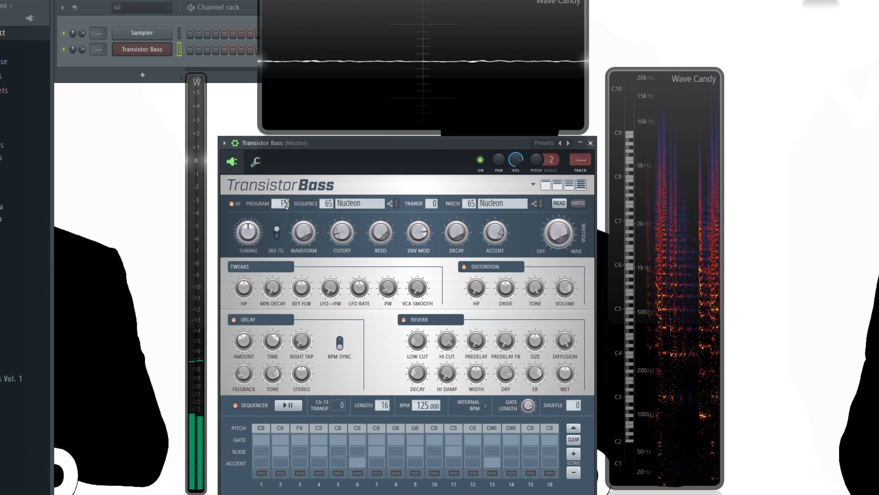
# Turn off the AF option, play a note to test the program selection, and turn AF back on
pyautogui.click(233, 205)
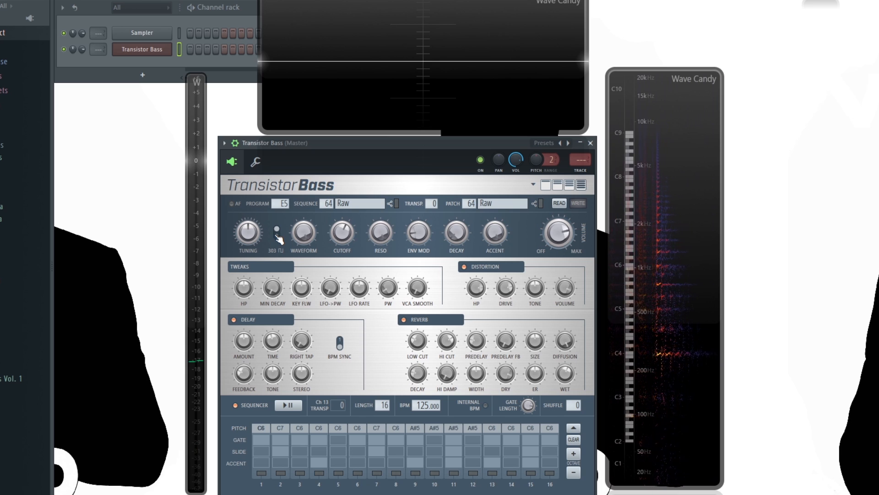
pyautogui.press('z')
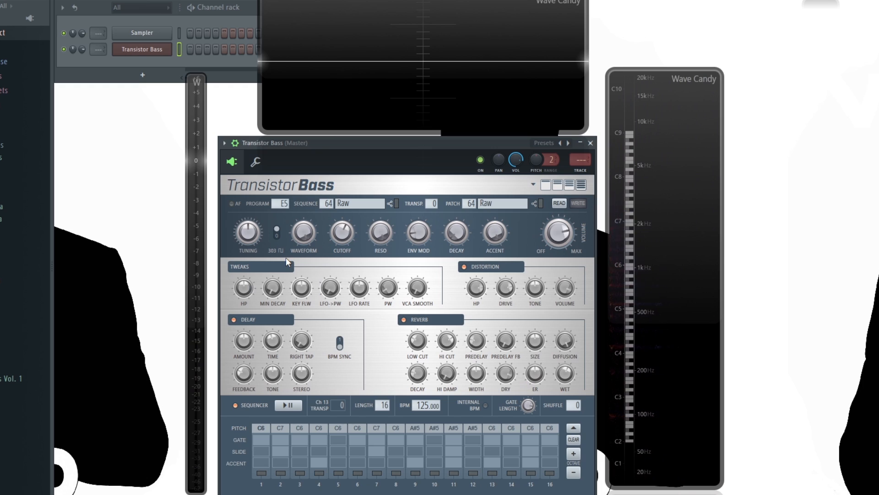
pyautogui.click(234, 204)
# Examine the list of available sequences, and set the patch to 005 Sawslide
pyautogui.click(328, 205)
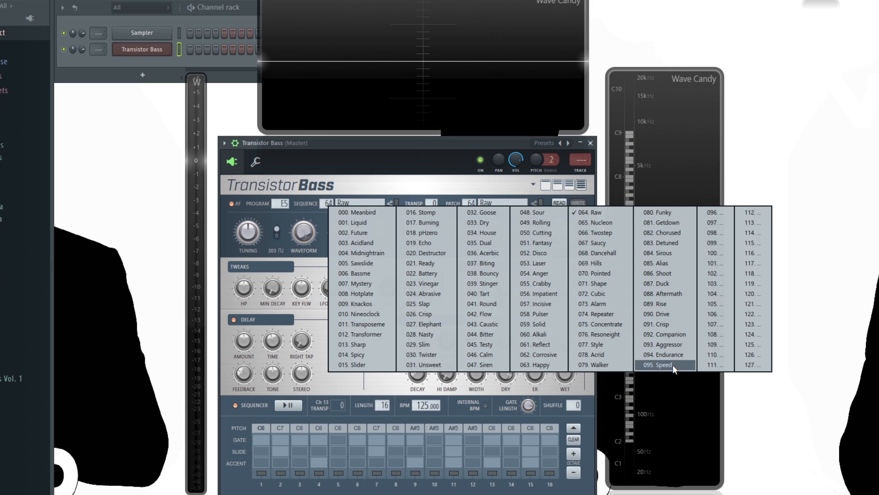
pyautogui.click(456, 173)
pyautogui.click(474, 206)
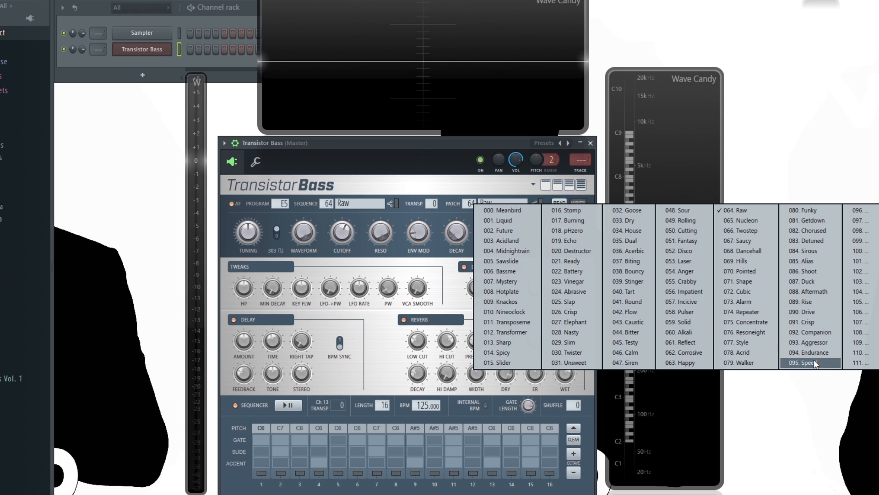
pyautogui.click(501, 261)
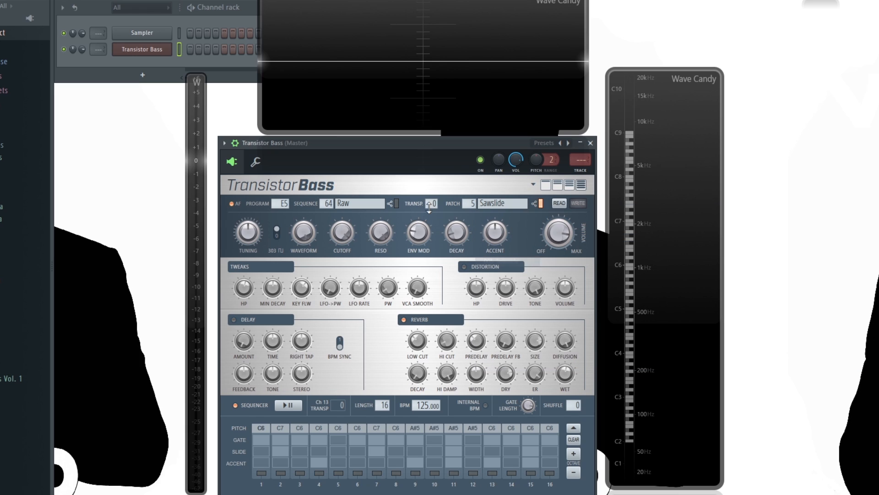
# Try out different transpose values for the sequence
pyautogui.moveTo(432, 204); pyautogui.dragTo(432, 198)
pyautogui.moveTo(432, 203)
pyautogui.mouseDown()
pyautogui.moveTo(432, 166)
pyautogui.moveTo(435, 223)
pyautogui.moveTo(436, 204)
pyautogui.mouseUp()
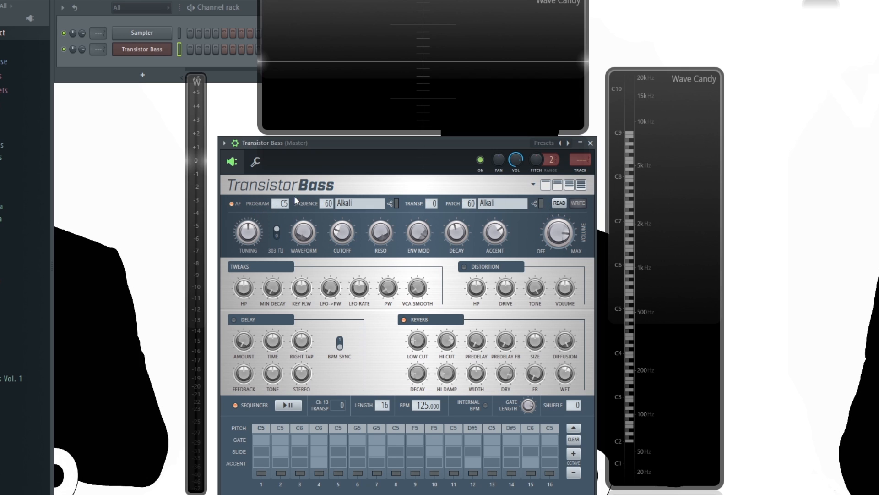
# Alter the Alkali patch's cutoff and env mod, and restore the stored patch with the Read function
pyautogui.moveTo(346, 238); pyautogui.dragTo(383, 190)
pyautogui.moveTo(418, 235); pyautogui.dragTo(419, 270)
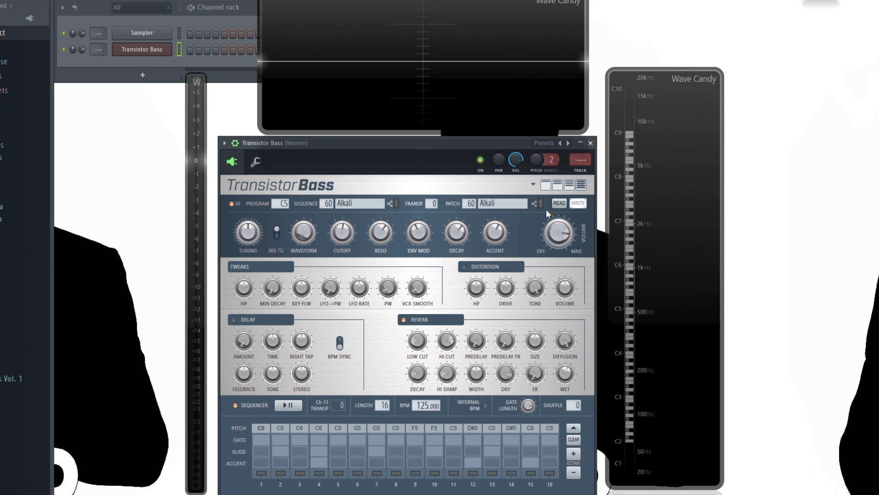
pyautogui.click(559, 204)
pyautogui.click(579, 205)
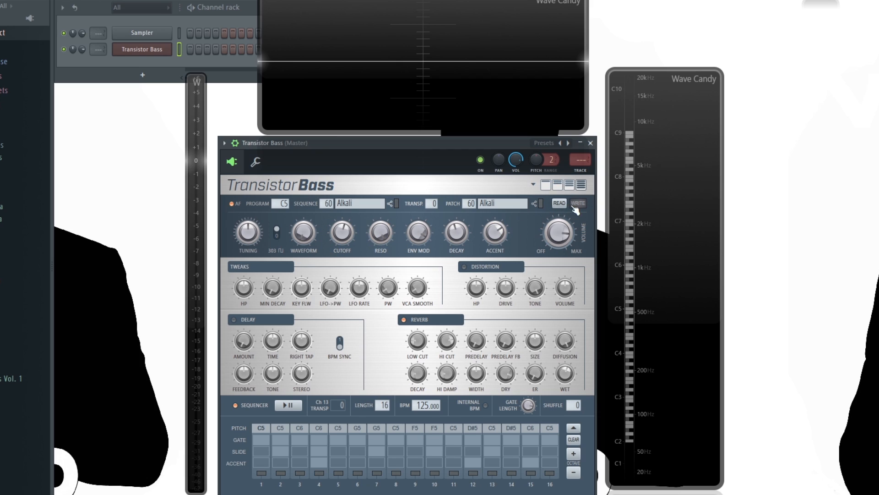
pyautogui.moveTo(346, 234); pyautogui.dragTo(346, 209)
pyautogui.click(560, 203)
# Load the Empty preset, audition it with a note, and turn off the AF option
pyautogui.click(562, 142)
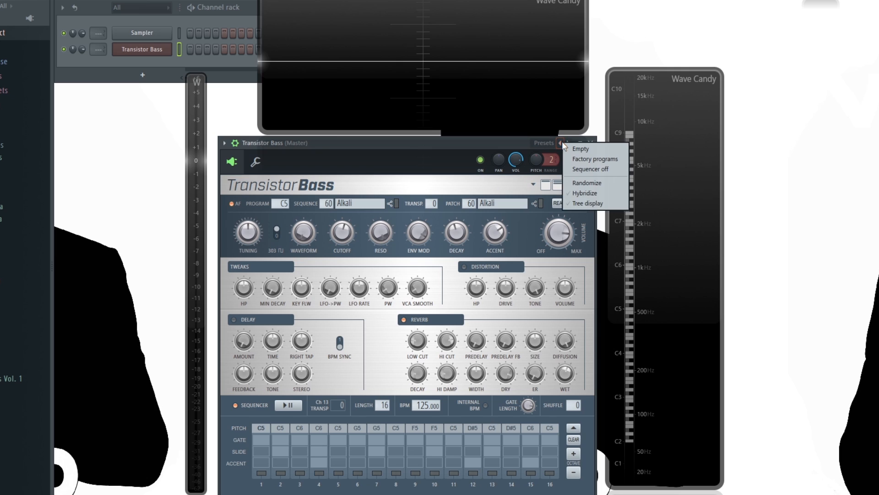
pyautogui.click(591, 150)
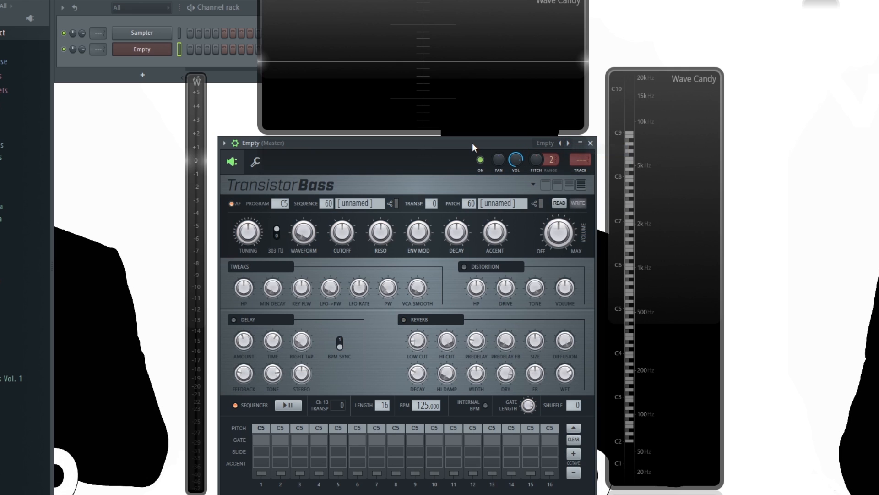
pyautogui.moveTo(418, 146); pyautogui.dragTo(420, 147)
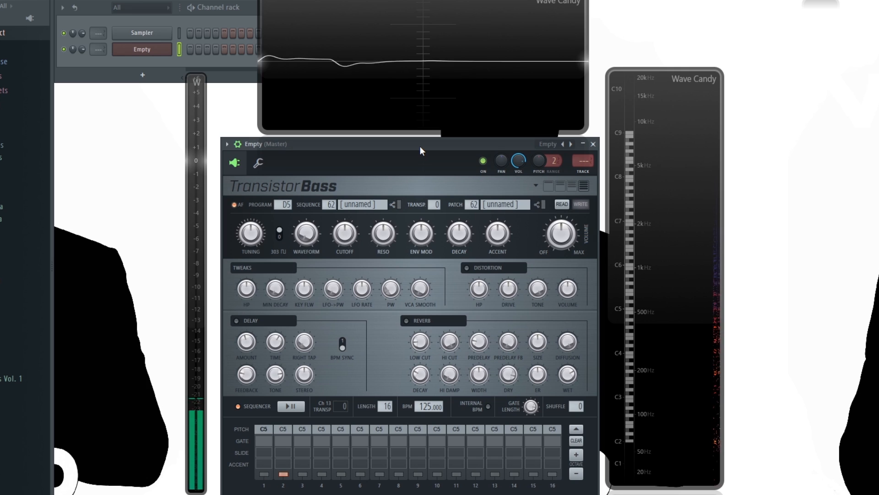
pyautogui.click(235, 206)
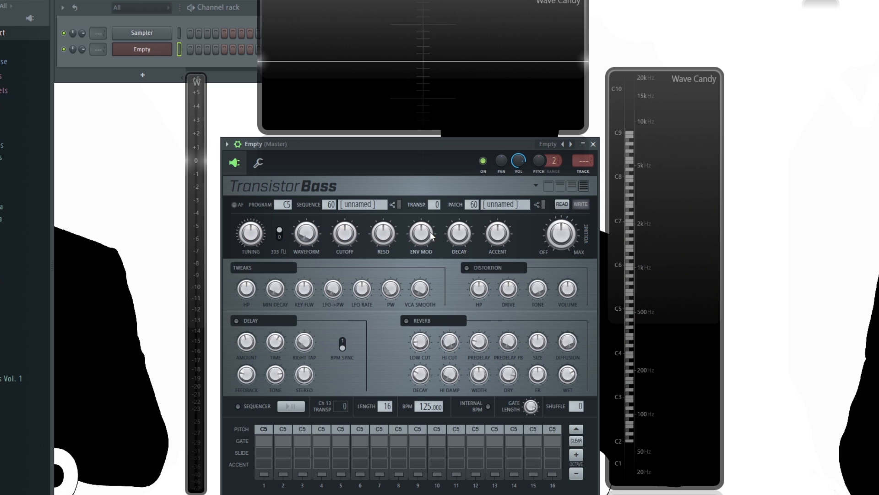
# Try the tuning knob, and sweep the waveform knob up and down while playing notes
pyautogui.moveTo(253, 233); pyautogui.dragTo(252, 263)
pyautogui.moveTo(262, 231); pyautogui.dragTo(262, 222)
pyautogui.moveTo(308, 236); pyautogui.dragTo(309, 226)
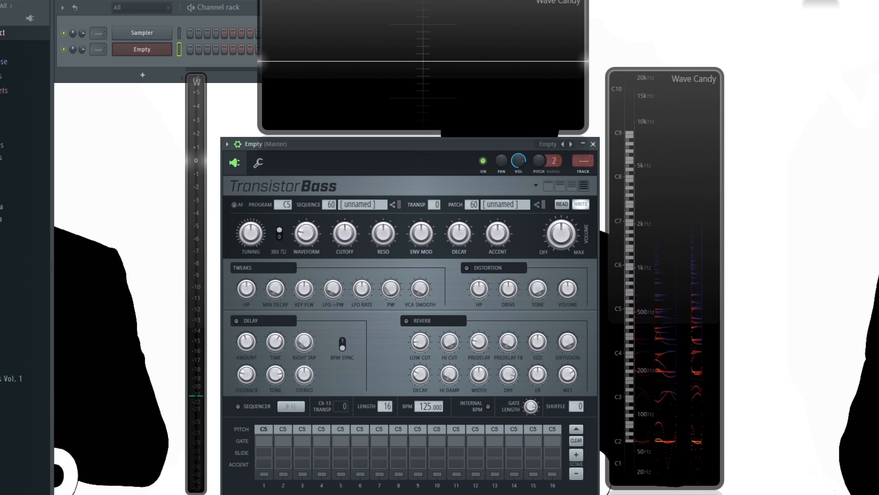
pyautogui.moveTo(308, 235); pyautogui.dragTo(308, 193)
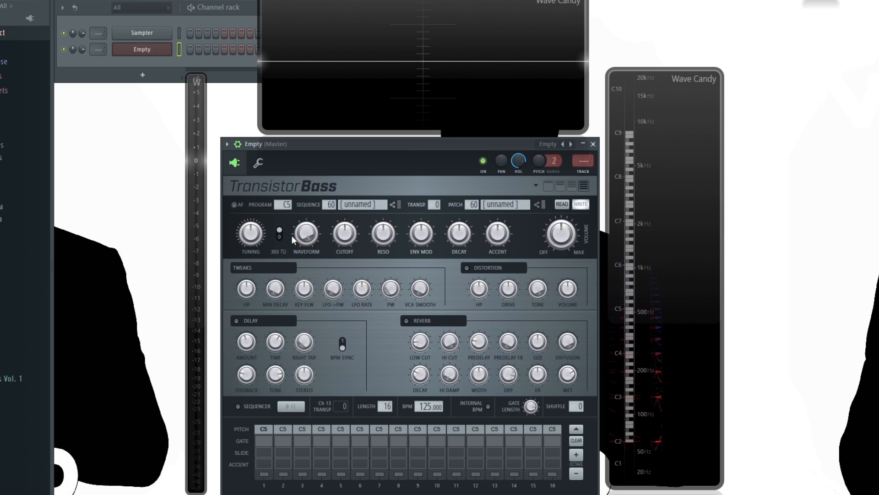
pyautogui.moveTo(306, 236); pyautogui.dragTo(306, 248)
# Turn on the 303 pulse switch, raise the cutoff, and lower the resonance
pyautogui.click(281, 235)
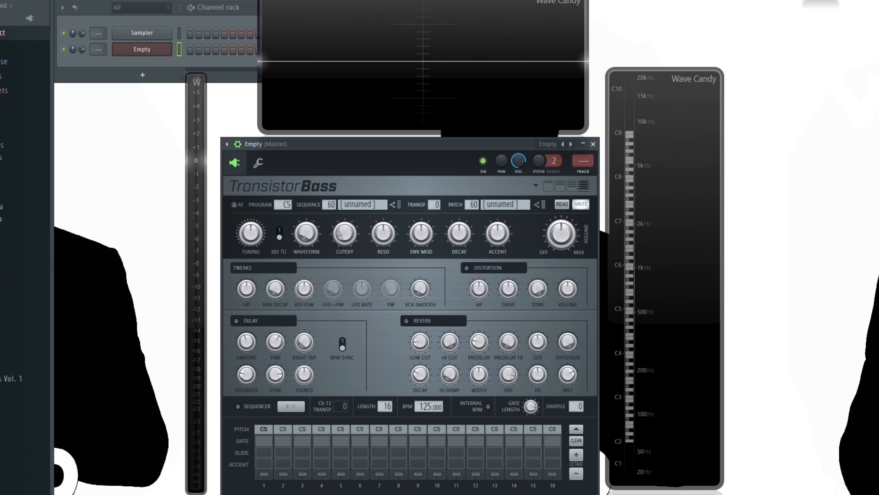
pyautogui.moveTo(345, 234); pyautogui.dragTo(345, 215)
pyautogui.moveTo(386, 234); pyautogui.dragTo(386, 271)
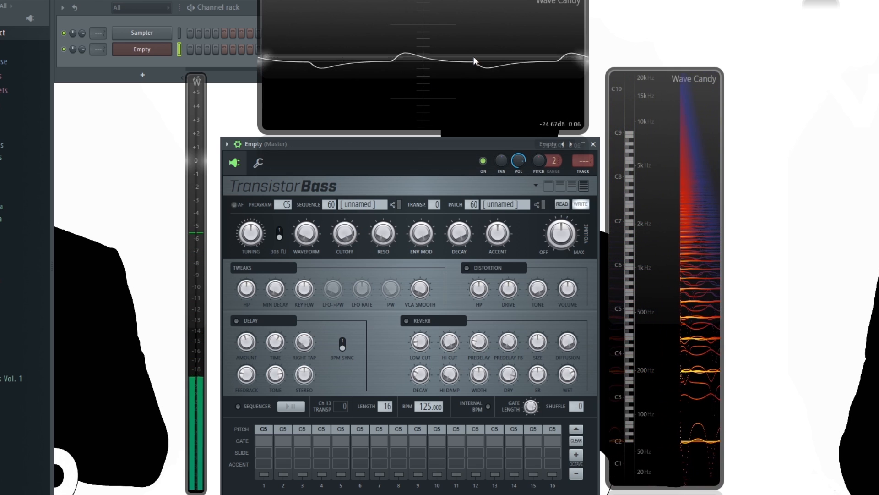
# Raise the waveform knob and compare the sound with the 303 pulse switch off and on
pyautogui.moveTo(306, 234); pyautogui.dragTo(306, 194)
pyautogui.click(280, 232)
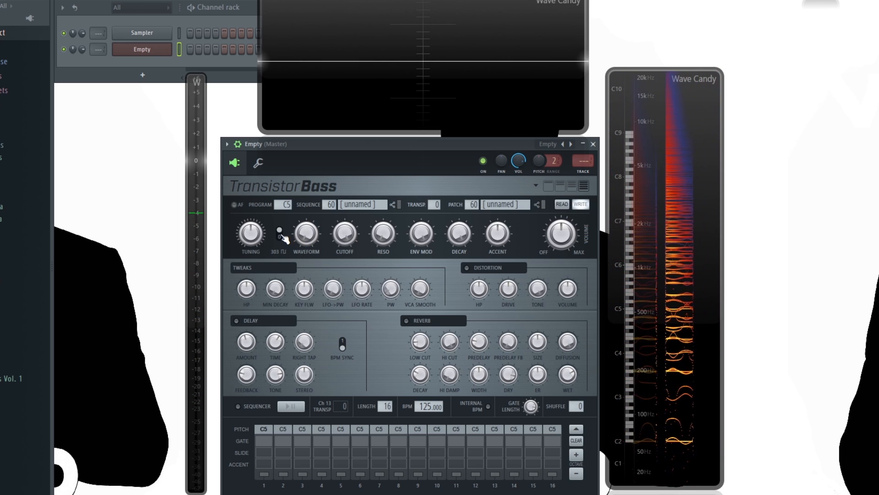
pyautogui.click(280, 233)
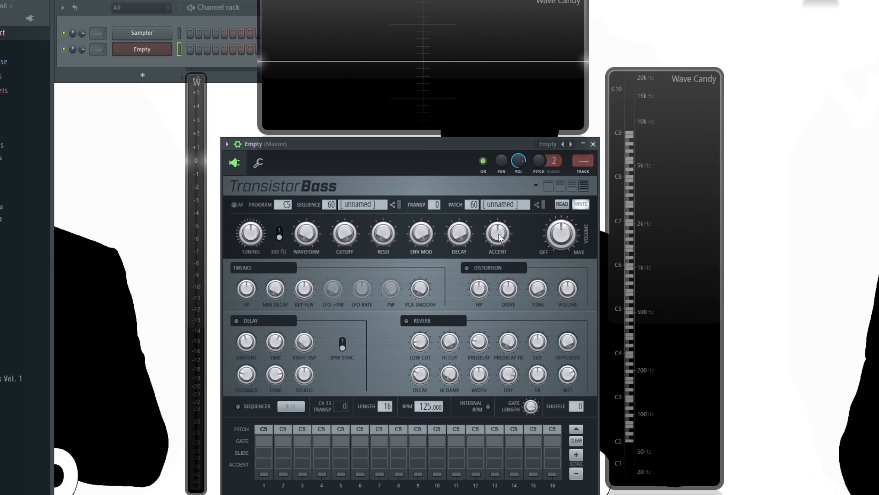
# Lower the accent knob and try the main volume knob
pyautogui.moveTo(504, 230); pyautogui.dragTo(503, 257)
pyautogui.moveTo(562, 233)
pyautogui.mouseDown()
pyautogui.moveTo(562, 254)
pyautogui.moveTo(572, 233)
pyautogui.mouseUp()
# Test the distortion's volume, HP, drive and tone knobs while playing notes, and turn the distortion off
pyautogui.moveTo(569, 293); pyautogui.dragTo(569, 250)
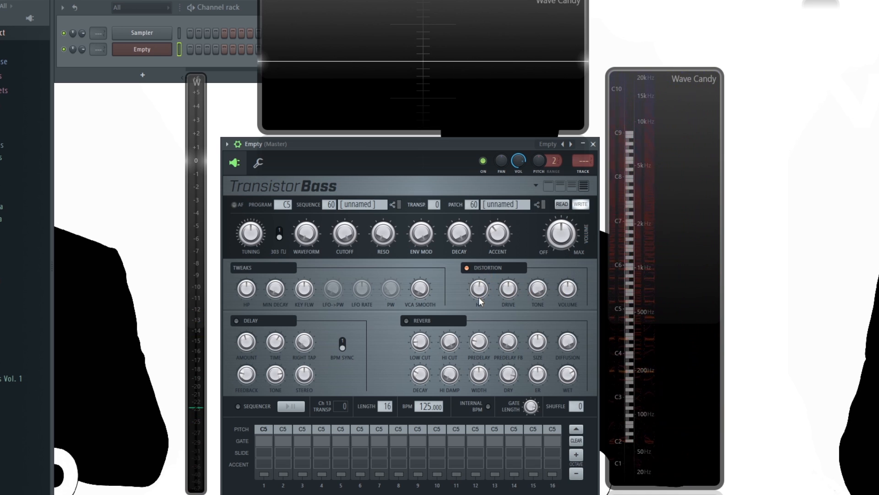
pyautogui.moveTo(480, 288); pyautogui.dragTo(479, 296)
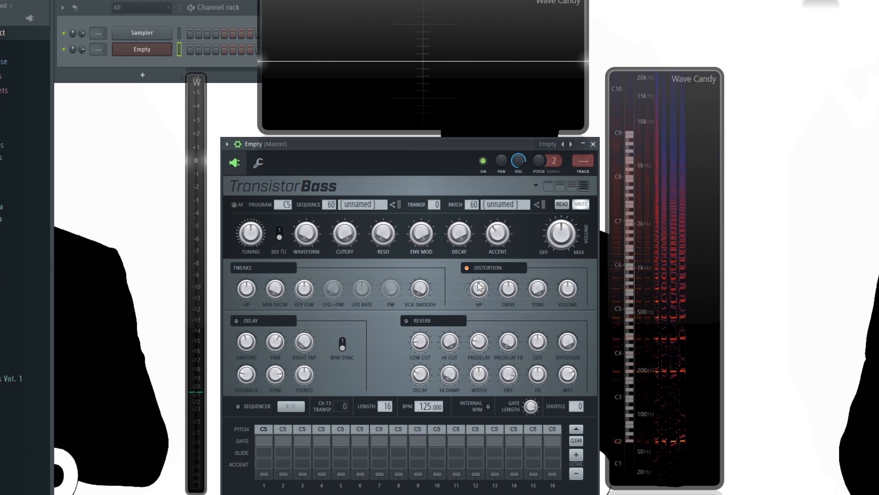
pyautogui.moveTo(513, 292); pyautogui.dragTo(510, 276)
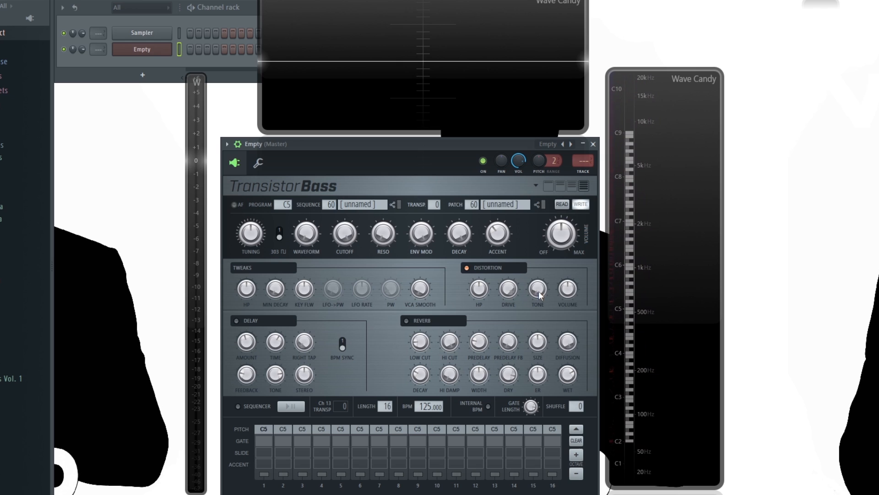
pyautogui.moveTo(538, 289); pyautogui.dragTo(537, 270)
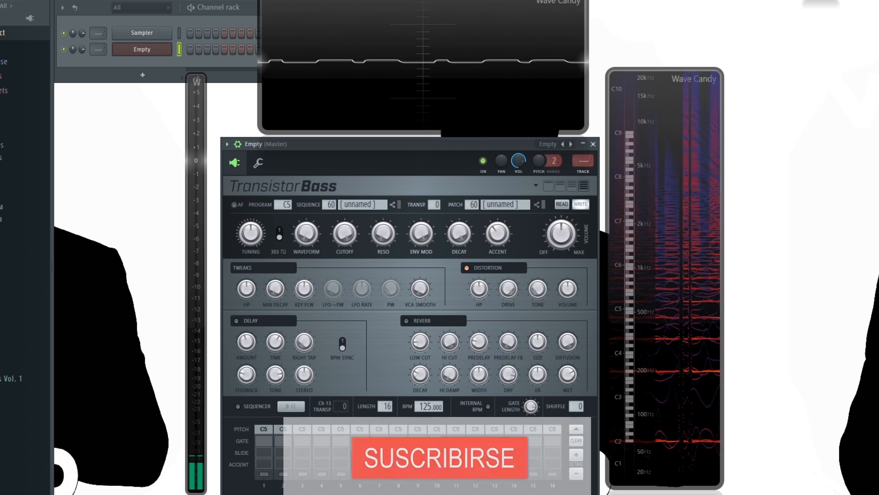
pyautogui.click(466, 268)
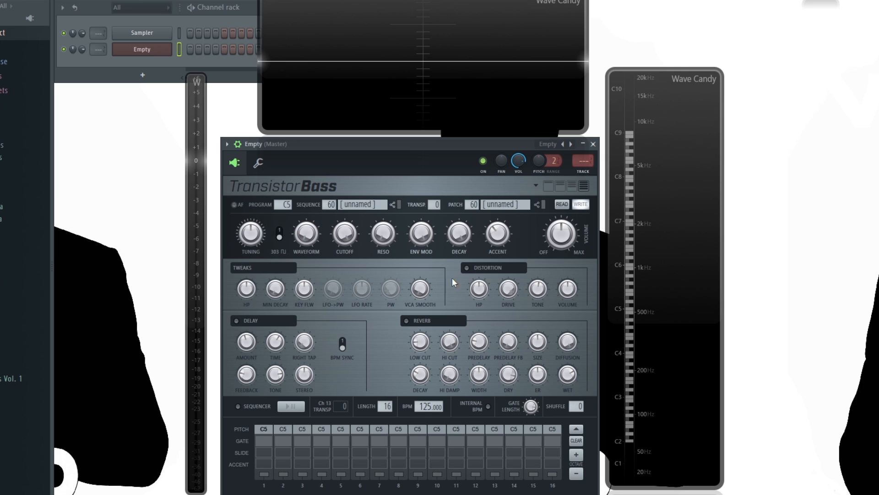
# Sweep the HP and min decay knobs in the Tweaks section up and back down, and lower the key follow
pyautogui.moveTo(248, 291); pyautogui.dragTo(248, 245)
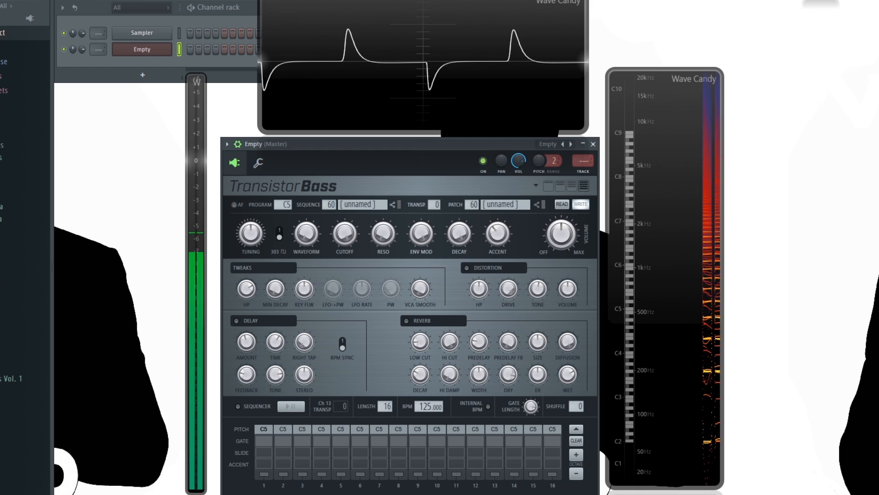
pyautogui.moveTo(248, 290); pyautogui.dragTo(248, 335)
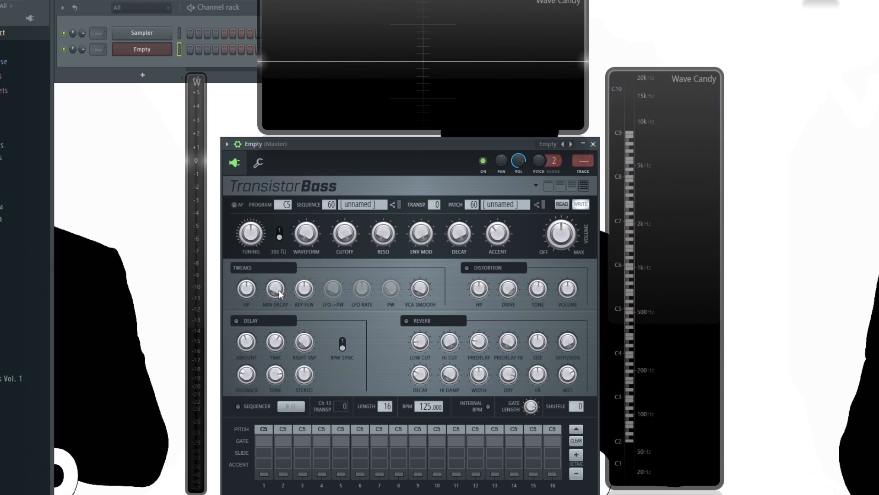
pyautogui.moveTo(274, 290); pyautogui.dragTo(274, 256)
pyautogui.moveTo(275, 287); pyautogui.dragTo(274, 321)
pyautogui.moveTo(306, 290); pyautogui.dragTo(306, 323)
# Turn off the 303 pulse switch and play several notes to audition the sound
pyautogui.click(280, 236)
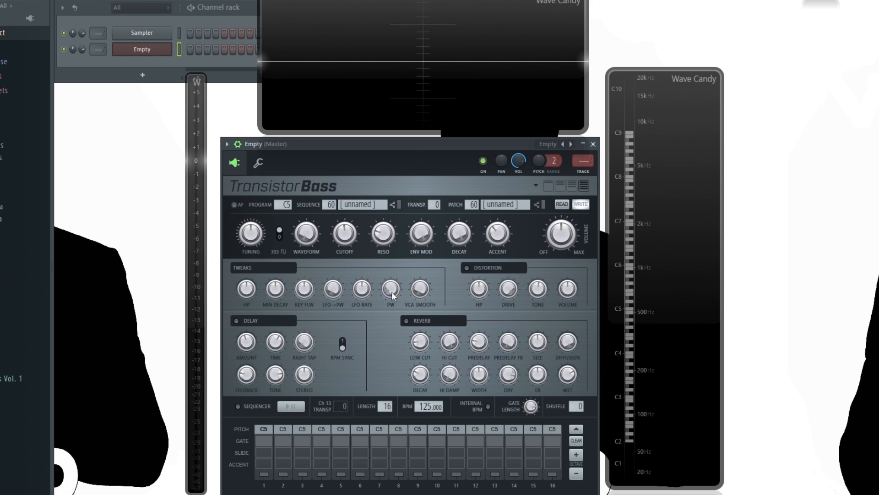
pyautogui.press('z')
pyautogui.press('z')
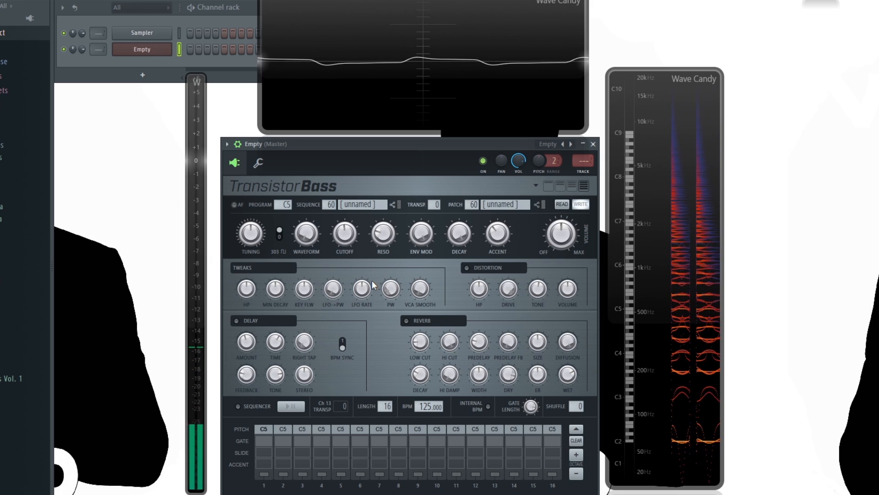
pyautogui.press('z')
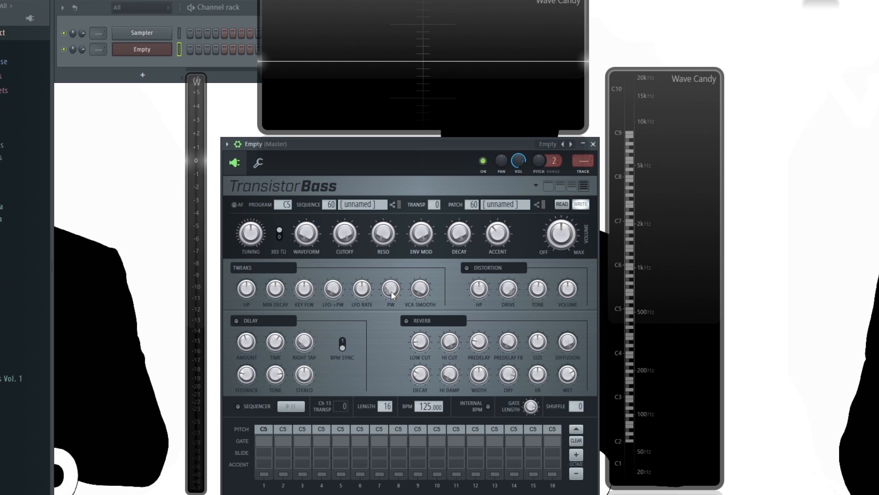
# Vary the PW knob while playing notes, raise LFO->PW, and lower the LFO rate
pyautogui.moveTo(391, 290); pyautogui.dragTo(392, 247)
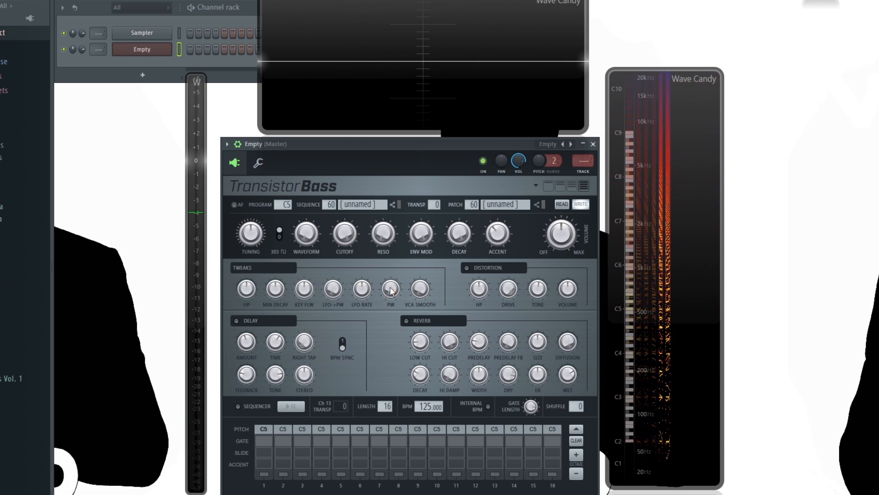
pyautogui.moveTo(390, 288); pyautogui.dragTo(390, 266)
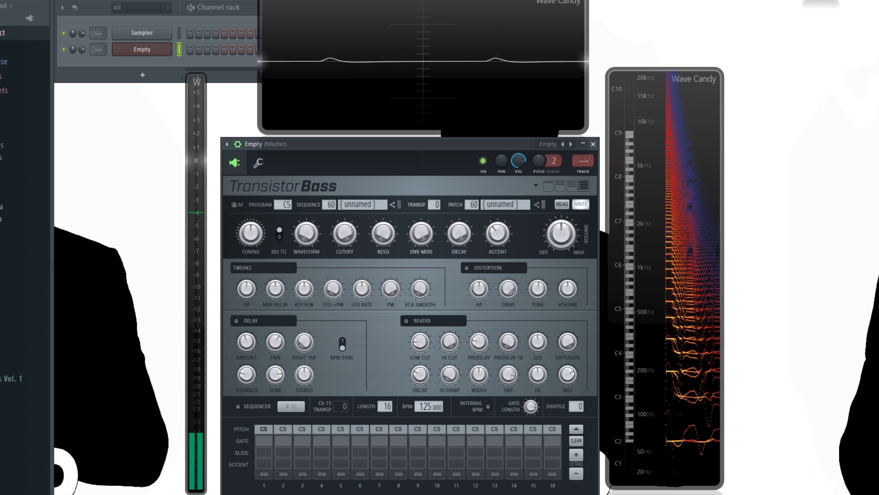
pyautogui.moveTo(390, 291); pyautogui.dragTo(390, 254)
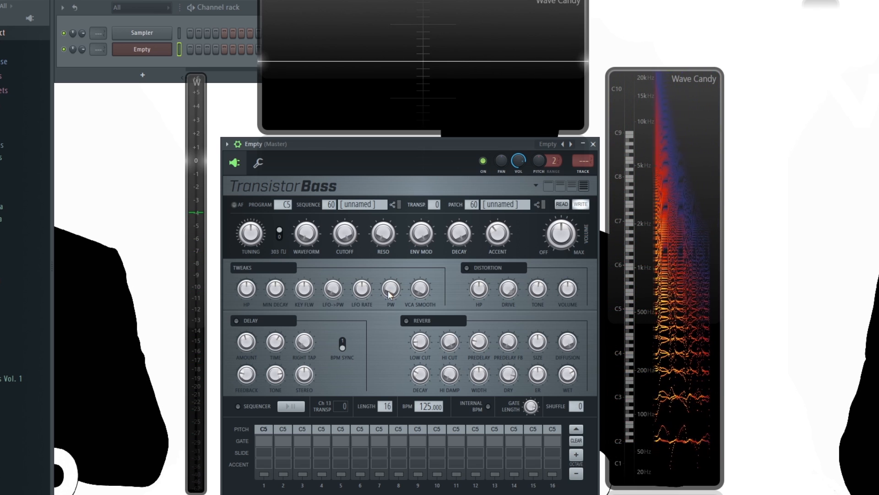
pyautogui.moveTo(389, 290); pyautogui.dragTo(389, 302)
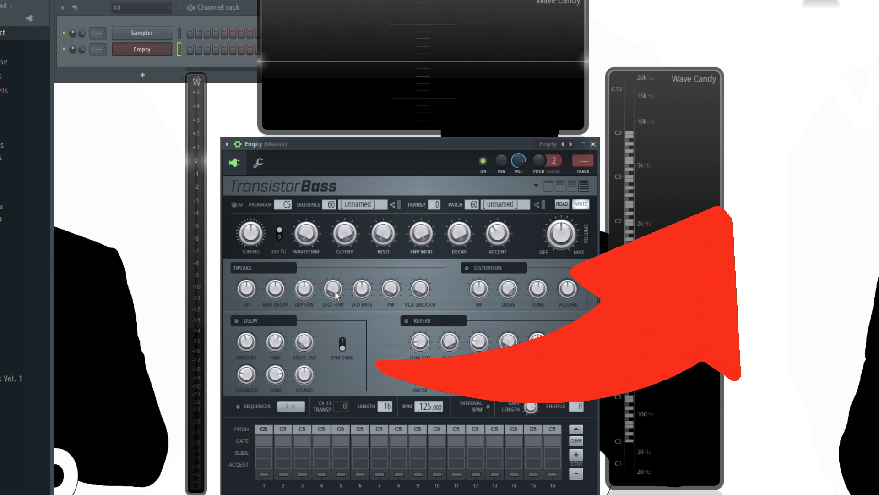
pyautogui.moveTo(335, 290); pyautogui.dragTo(335, 259)
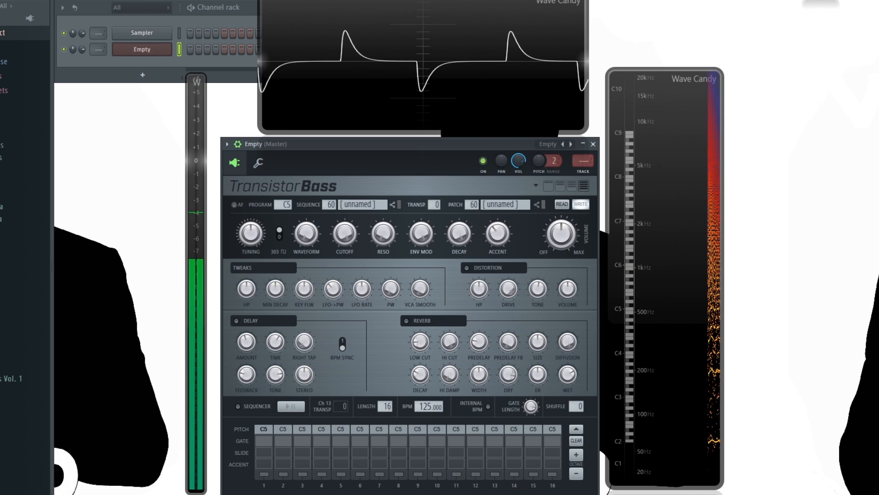
pyautogui.moveTo(365, 290); pyautogui.dragTo(365, 326)
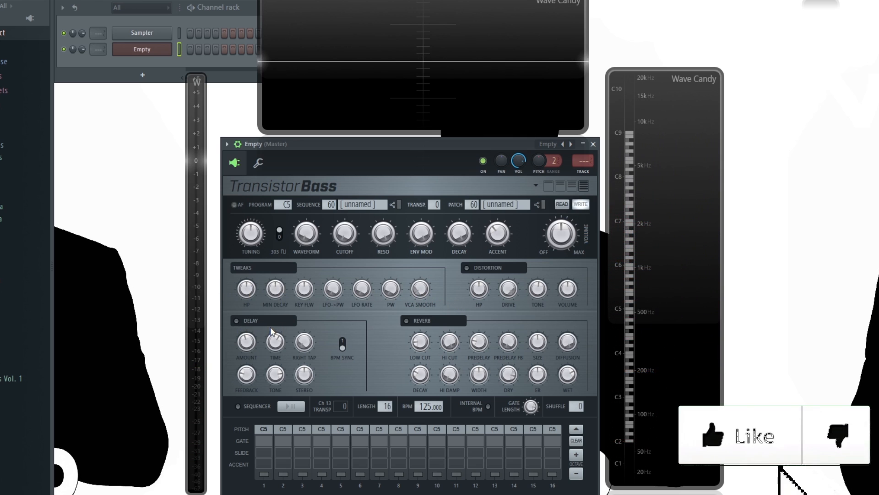
# Preview the delay and the reverb one after the other, switching each effect on and off again
pyautogui.click(284, 325)
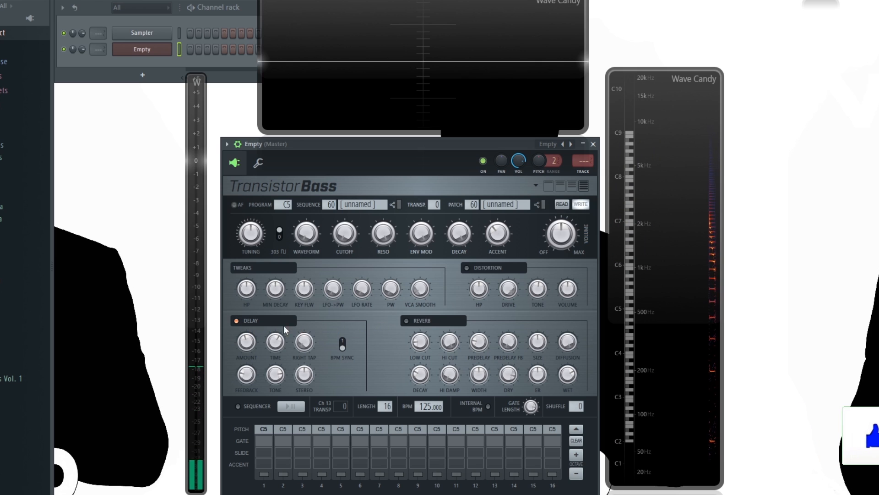
pyautogui.click(284, 325)
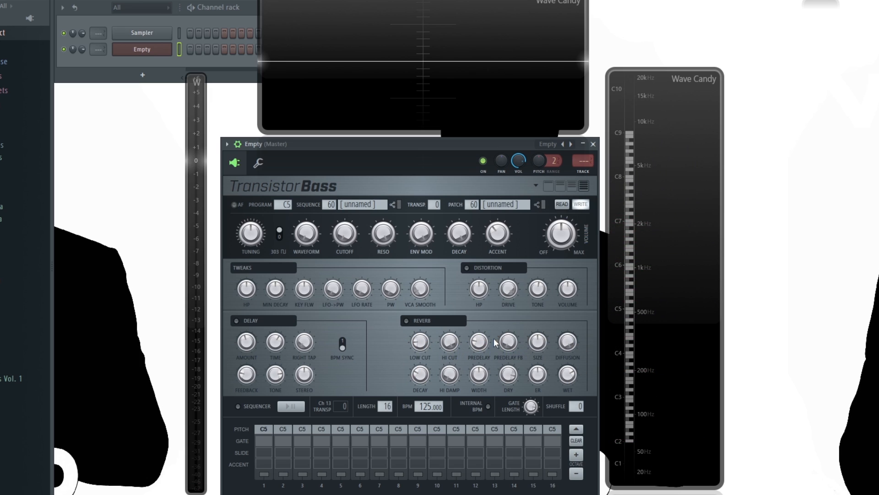
pyautogui.click(412, 321)
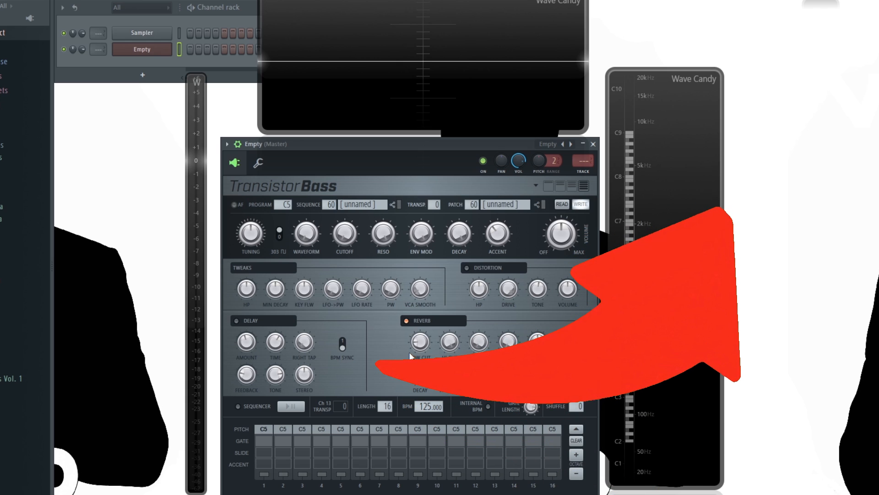
pyautogui.click(413, 324)
# Turn on the delay, lower its amount, test the BPM sync switch, and raise the right tap
pyautogui.click(237, 321)
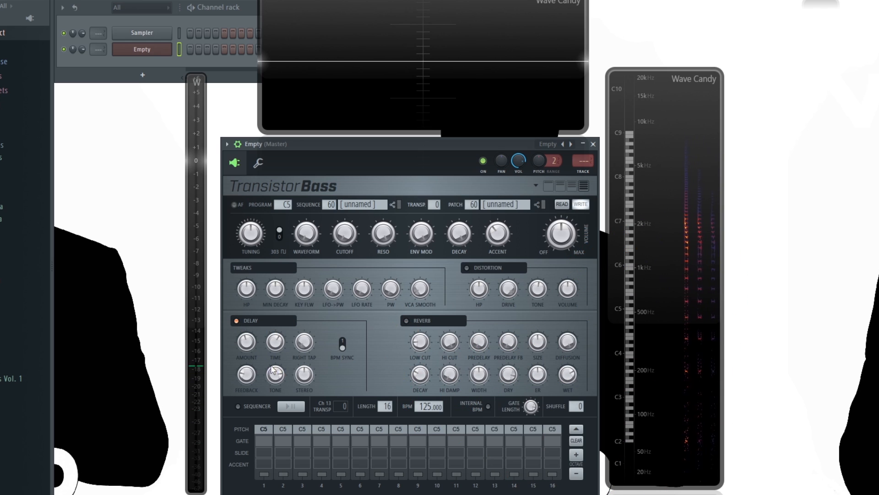
pyautogui.moveTo(246, 342); pyautogui.dragTo(247, 350)
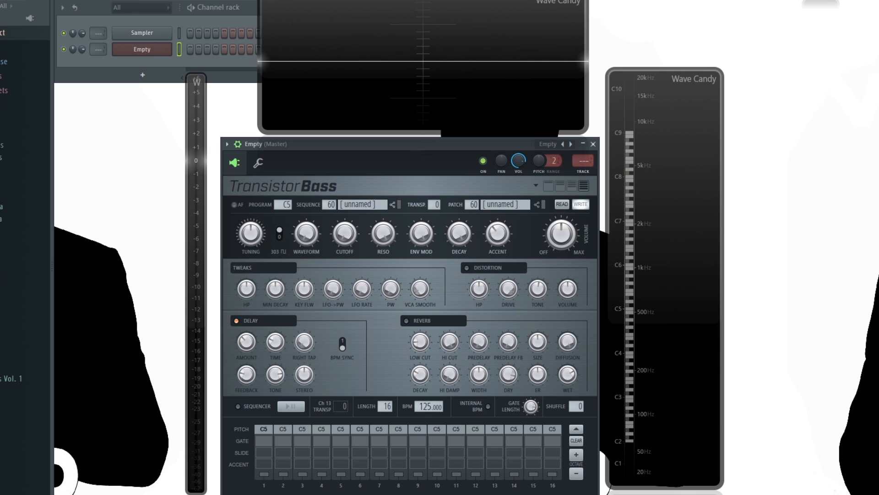
pyautogui.click(343, 347)
pyautogui.click(347, 349)
pyautogui.moveTo(306, 339); pyautogui.dragTo(306, 309)
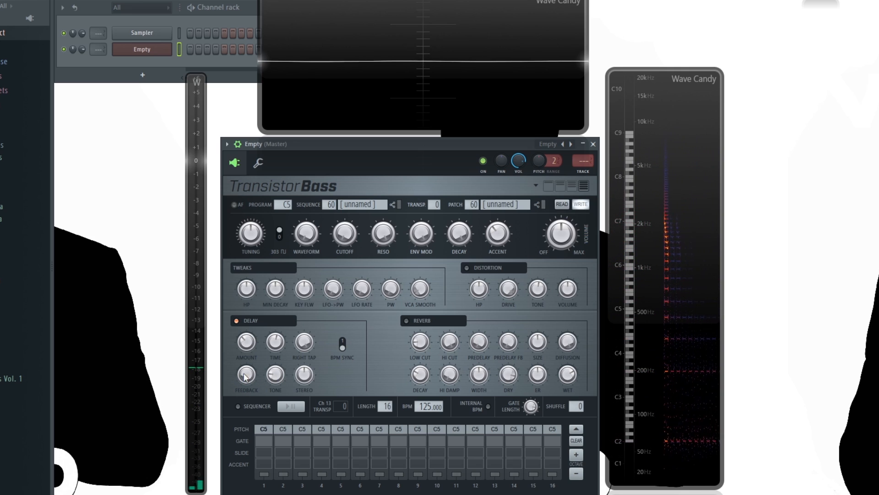
# Turn off the delay, then enable the sequencer and audition its 16-step pattern
pyautogui.click(236, 320)
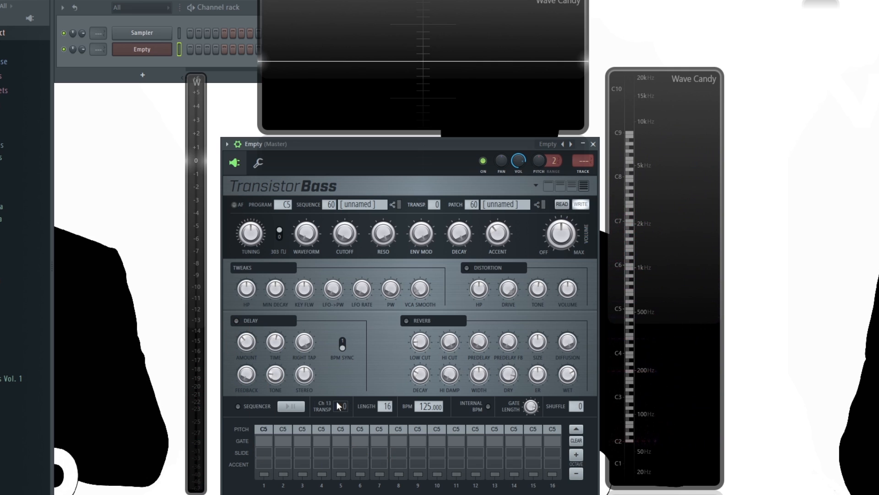
pyautogui.click(249, 409)
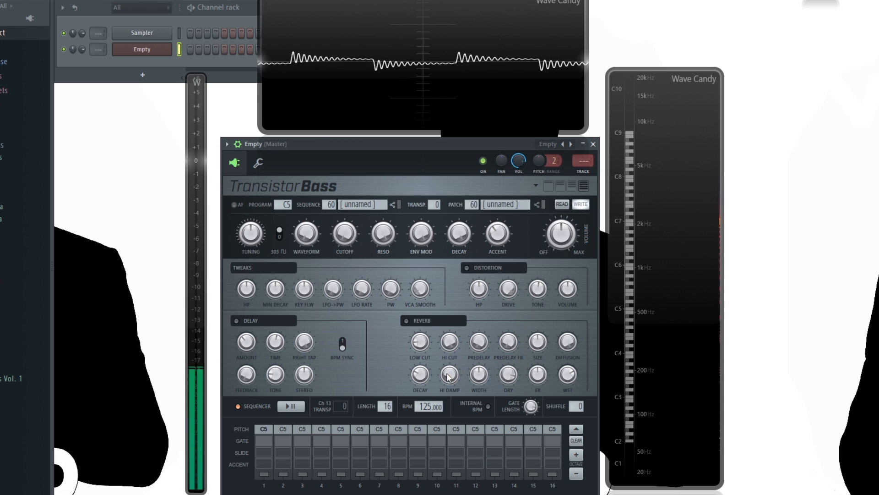
pyautogui.moveTo(381, 408)
pyautogui.mouseDown()
pyautogui.moveTo(381, 428)
pyautogui.moveTo(382, 405)
pyautogui.moveTo(392, 405)
pyautogui.mouseUp()
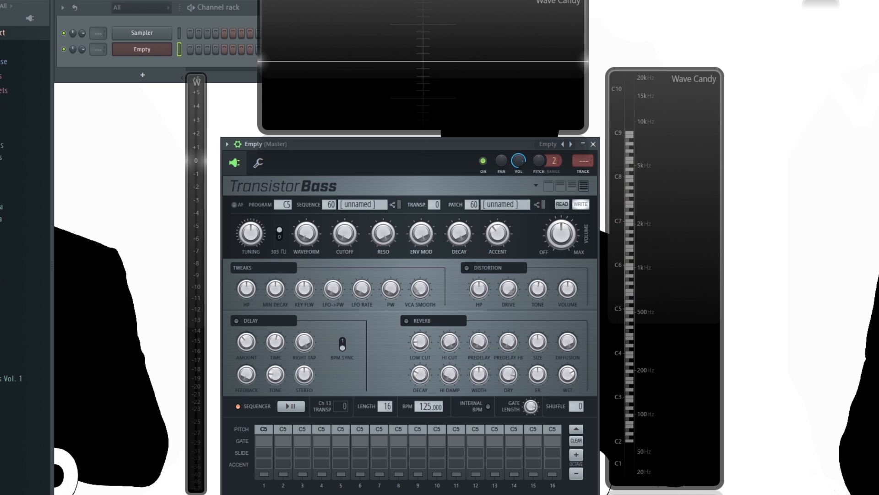
pyautogui.press('space')
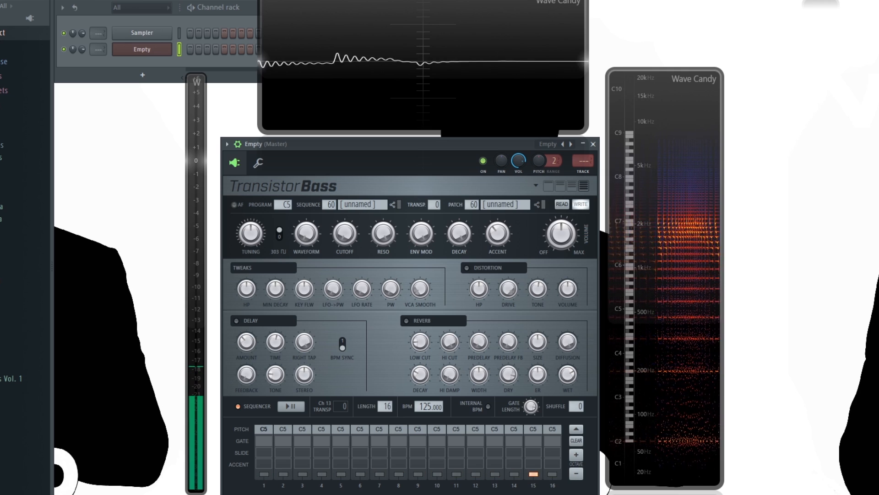
pyautogui.press('space')
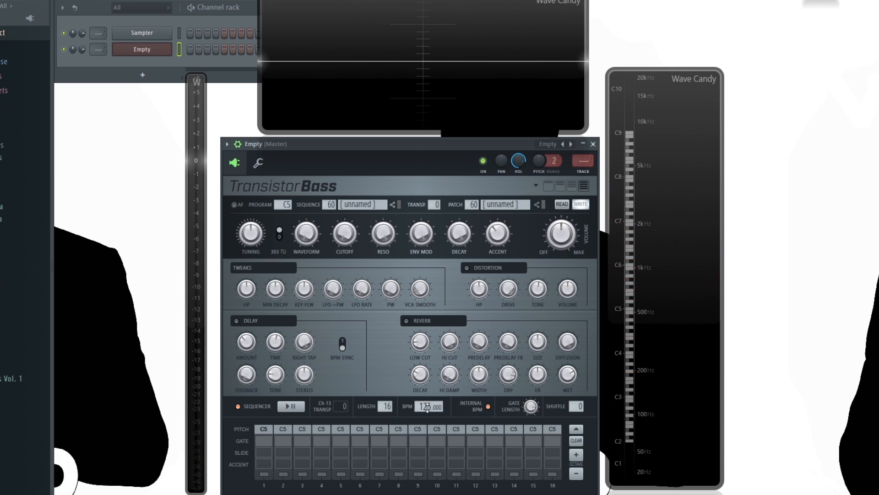
# Turn on internal BPM and audition the sequence at 125 BPM and again at 60 BPM
pyautogui.press('space')
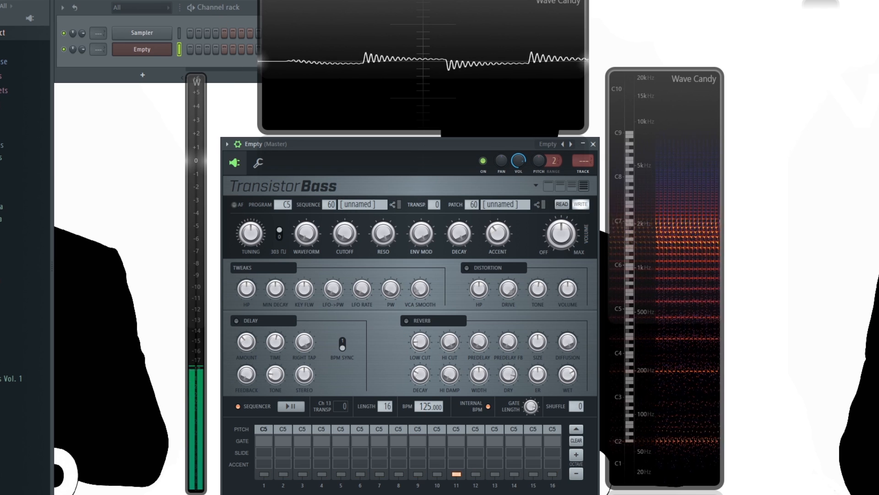
pyautogui.press('space')
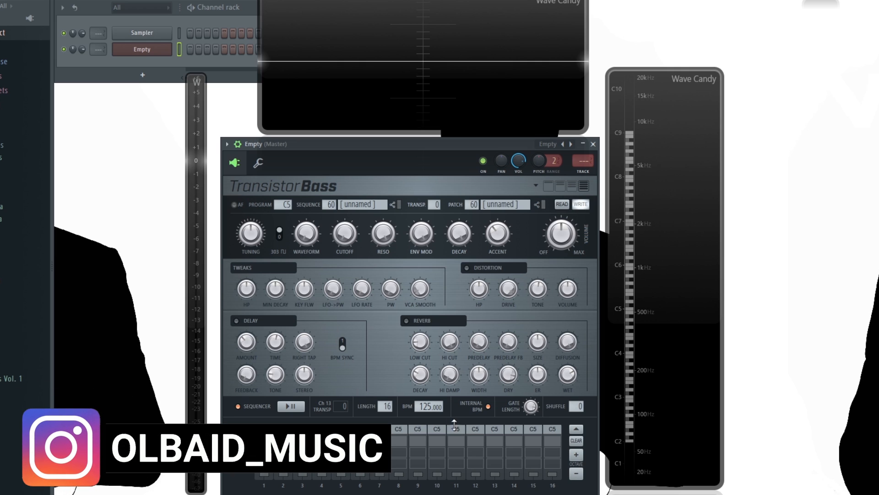
pyautogui.moveTo(427, 407); pyautogui.dragTo(428, 438)
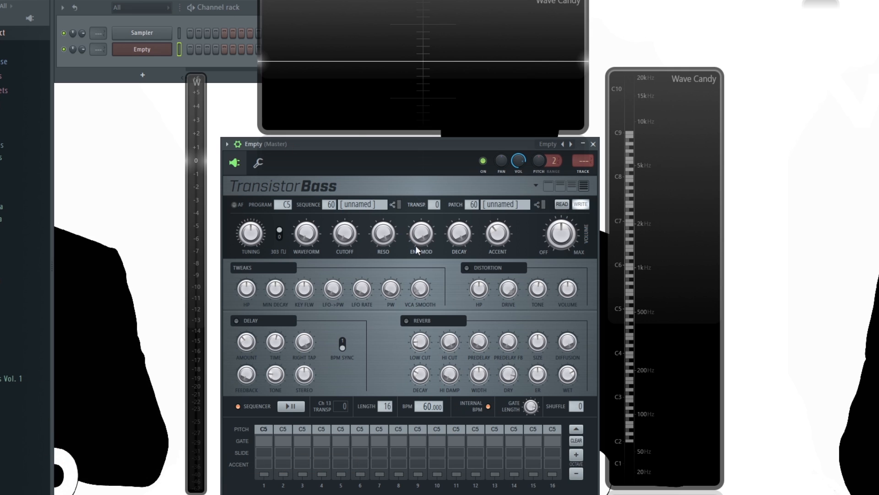
pyautogui.press('space')
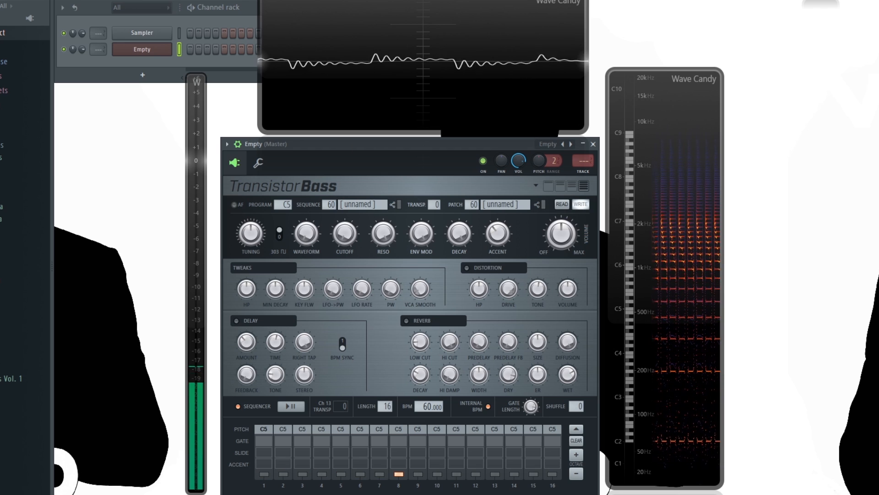
pyautogui.press('space')
# Activate the first step of the Empty channel and play the pattern against the sequencer at 60 and 240 BPM
pyautogui.click(191, 51)
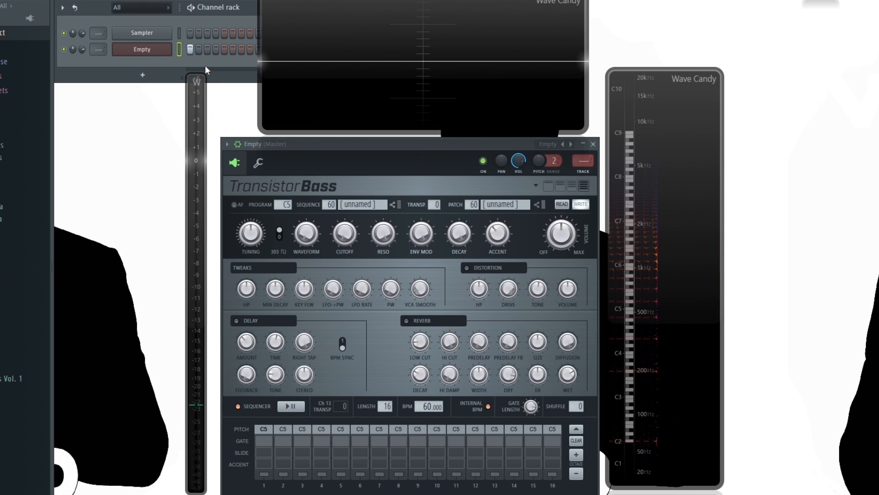
pyautogui.press('space')
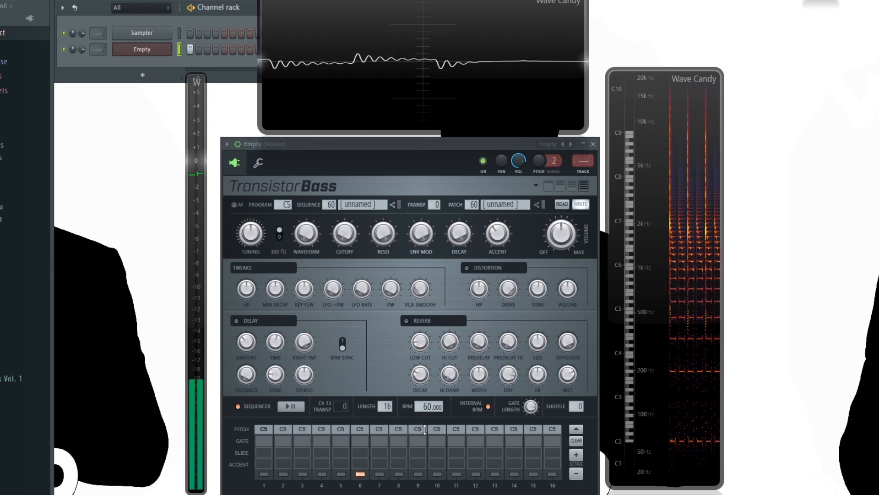
pyautogui.moveTo(427, 408)
pyautogui.mouseDown()
pyautogui.moveTo(427, 391)
pyautogui.moveTo(427, 405)
pyautogui.mouseUp()
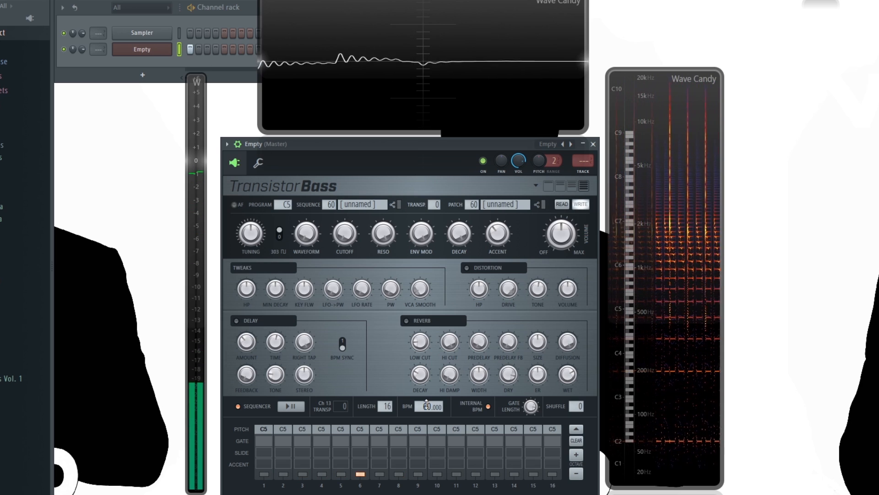
pyautogui.press('space')
pyautogui.moveTo(427, 405); pyautogui.dragTo(427, 341)
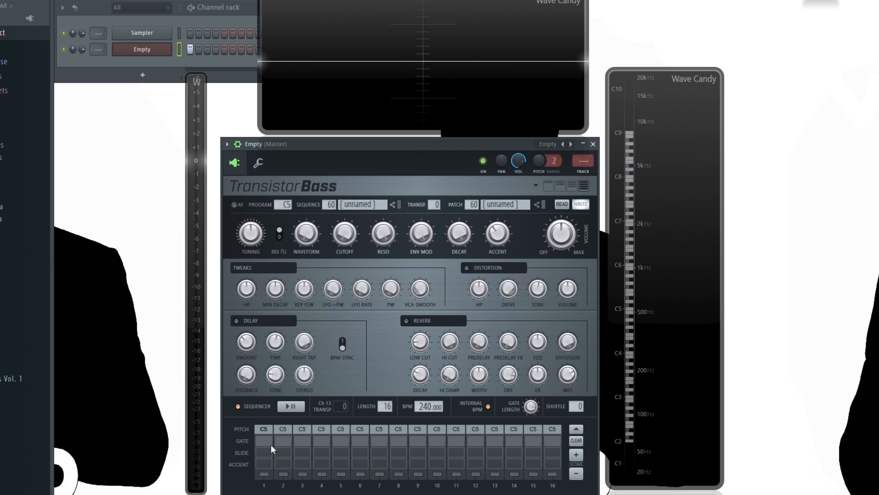
pyautogui.press('space')
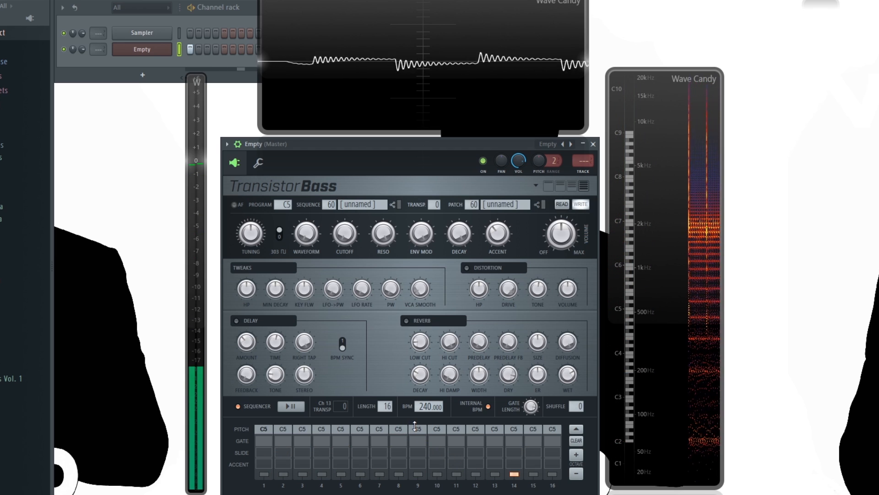
pyautogui.press('space')
# Set the sequencer to 120 BPM with internal BPM off, and audition it with the Empty channel's first step cleared
pyautogui.moveTo(424, 407); pyautogui.dragTo(423, 462)
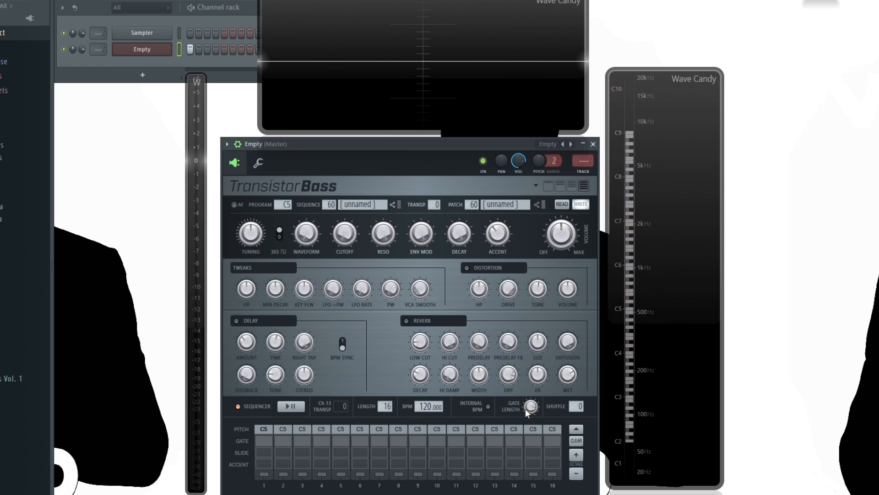
pyautogui.click(190, 49)
pyautogui.press('space')
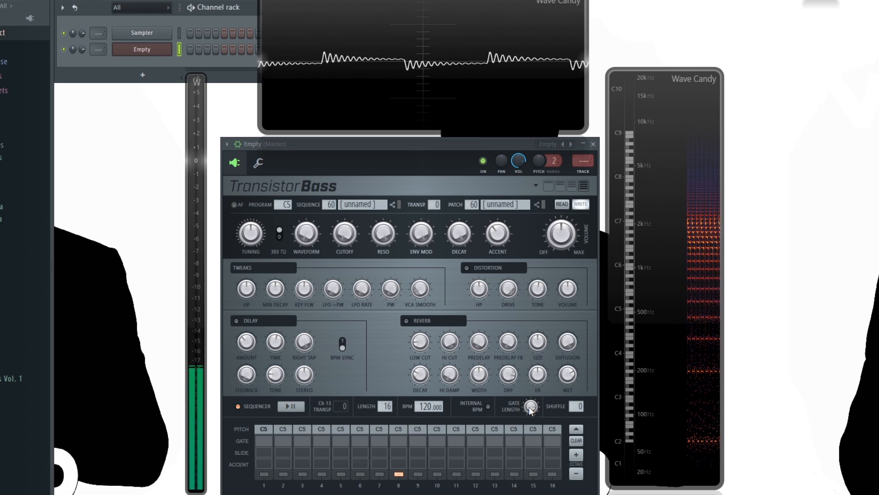
pyautogui.press('space')
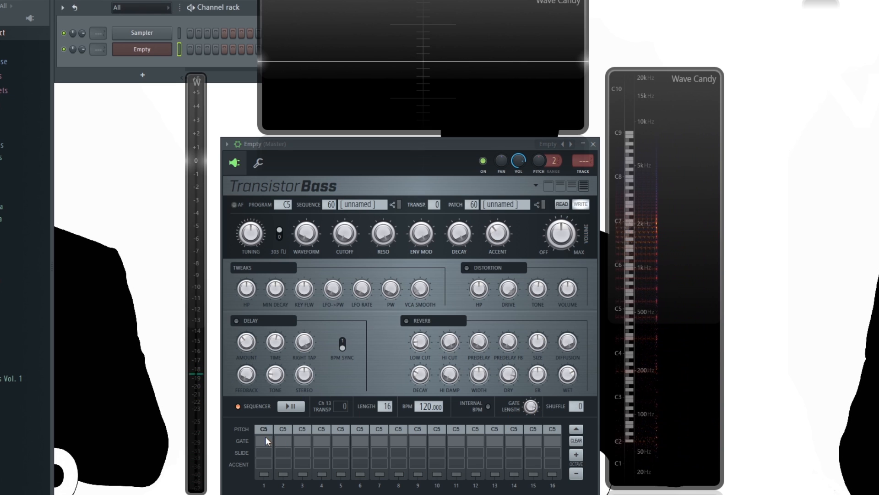
pyautogui.press('space')
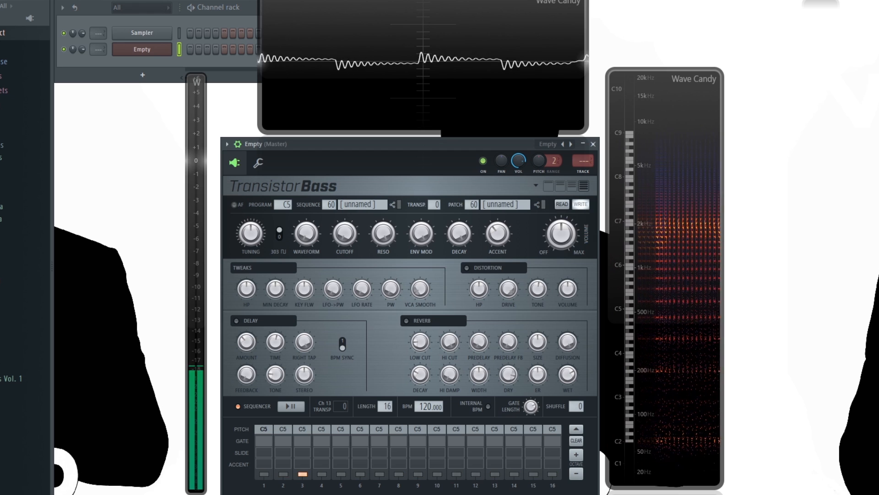
pyautogui.press('space')
# Fill the Empty channel's steps to try the shuffle control during playback, and clear those steps again
pyautogui.moveTo(192, 47); pyautogui.dragTo(239, 51)
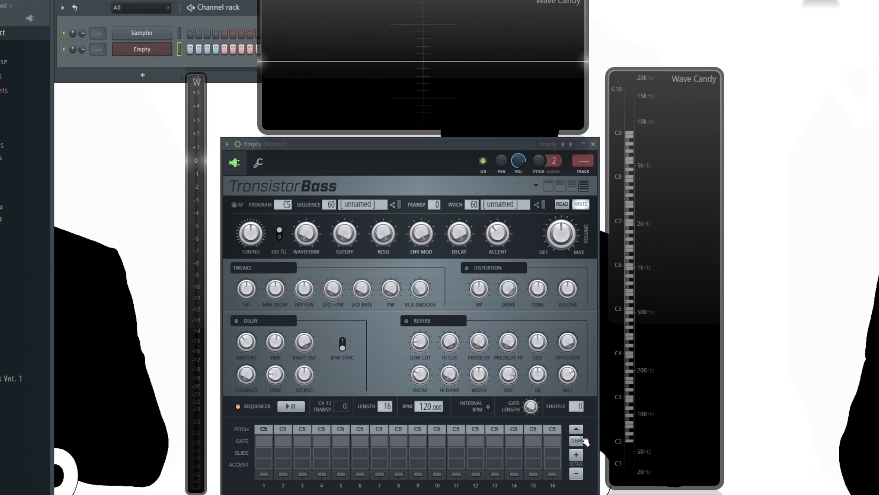
pyautogui.press('space')
pyautogui.moveTo(576, 406)
pyautogui.mouseDown()
pyautogui.moveTo(577, 368)
pyautogui.moveTo(576, 408)
pyautogui.mouseUp()
pyautogui.press('space')
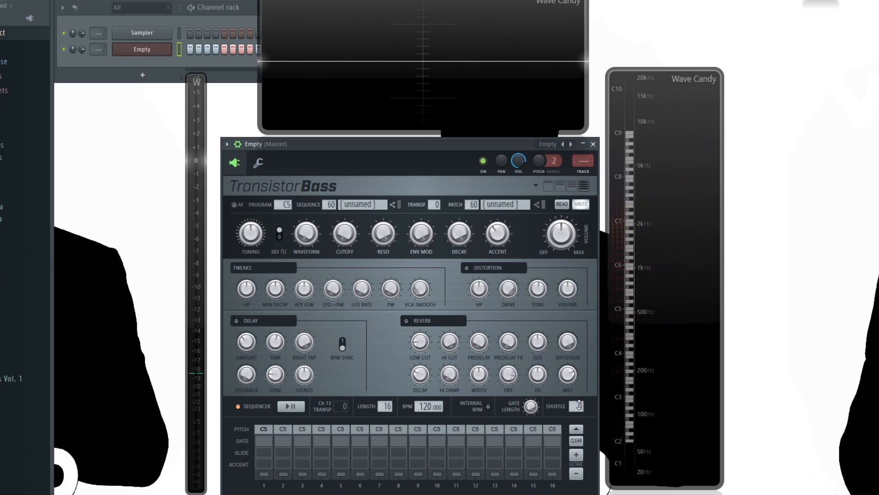
pyautogui.press('space')
pyautogui.press('space')
pyautogui.moveTo(194, 50); pyautogui.dragTo(491, 47)
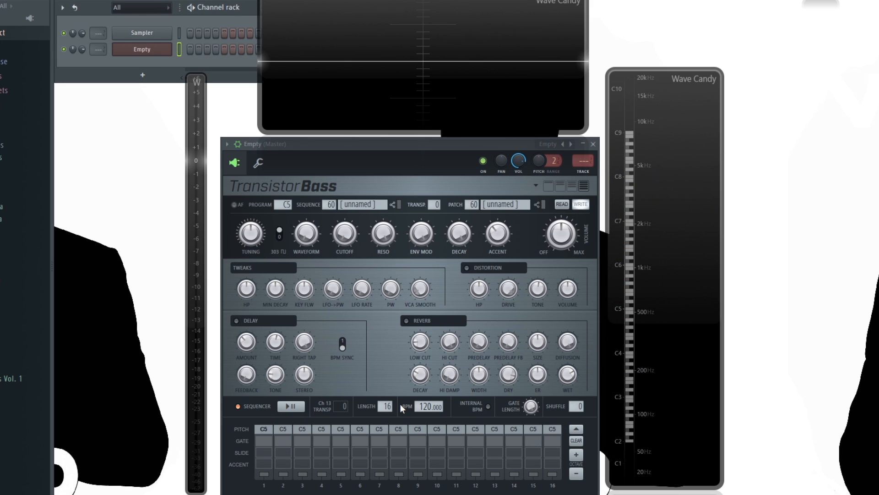
# Play the sequence with shuffle raised to 100, and return shuffle to 0
pyautogui.press('space')
pyautogui.moveTo(577, 407); pyautogui.dragTo(577, 402)
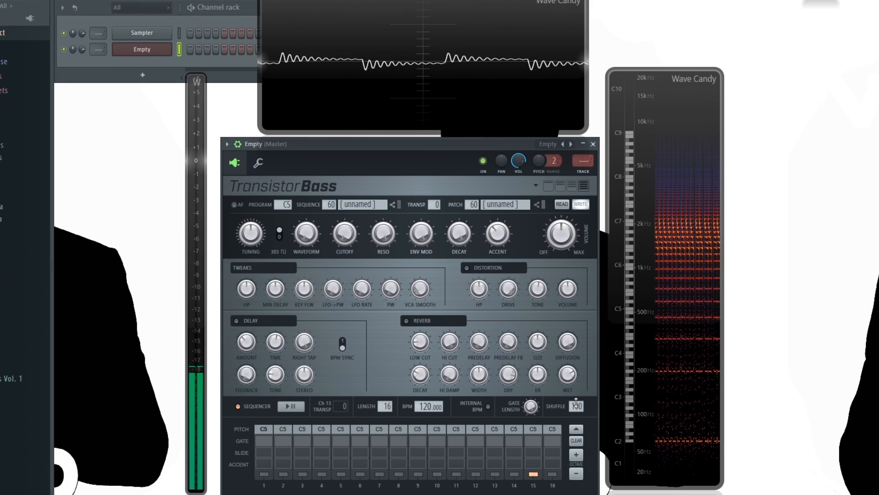
pyautogui.moveTo(576, 403); pyautogui.dragTo(576, 407)
pyautogui.press('space')
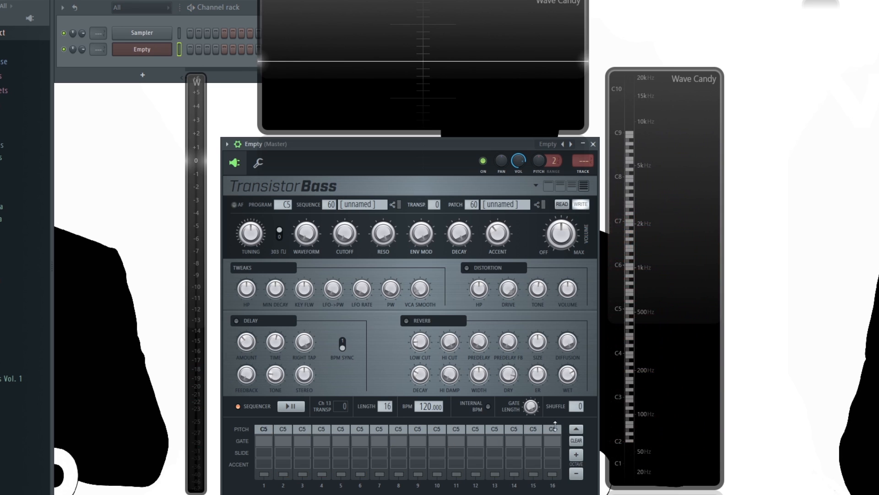
# Expand the sequencer's pitch grid and set steps 3, 7, 11 and 15 to F5 while the sequence plays
pyautogui.click(577, 430)
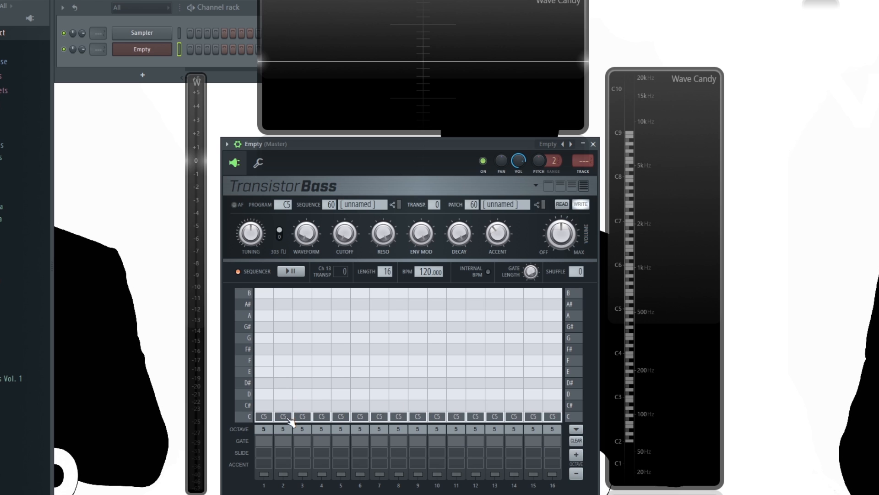
pyautogui.press('z')
pyautogui.click(302, 363)
pyautogui.press('space')
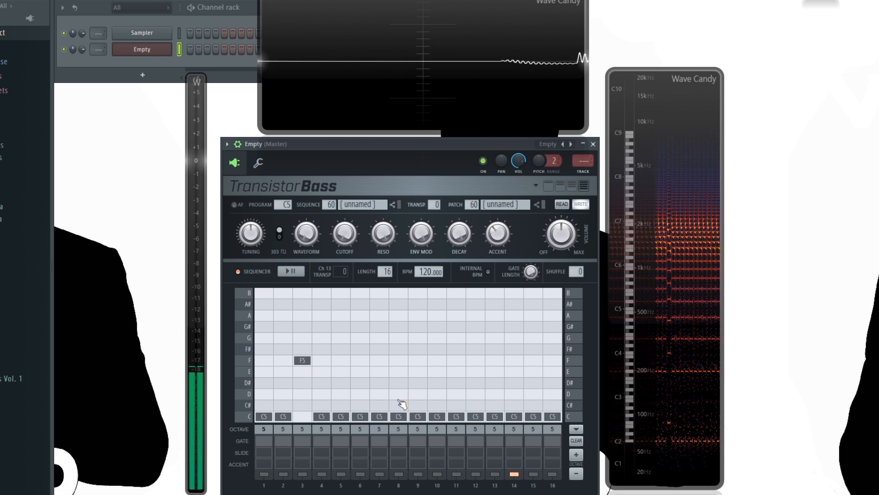
pyautogui.click(379, 361)
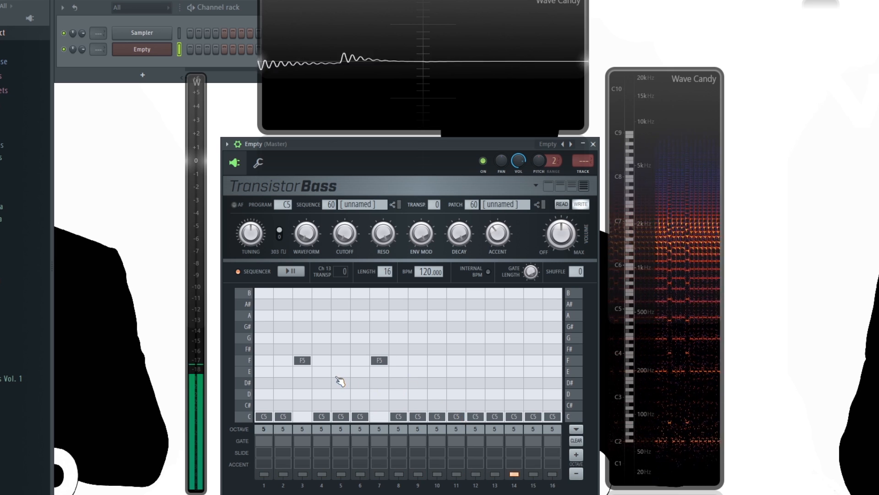
pyautogui.click(456, 361)
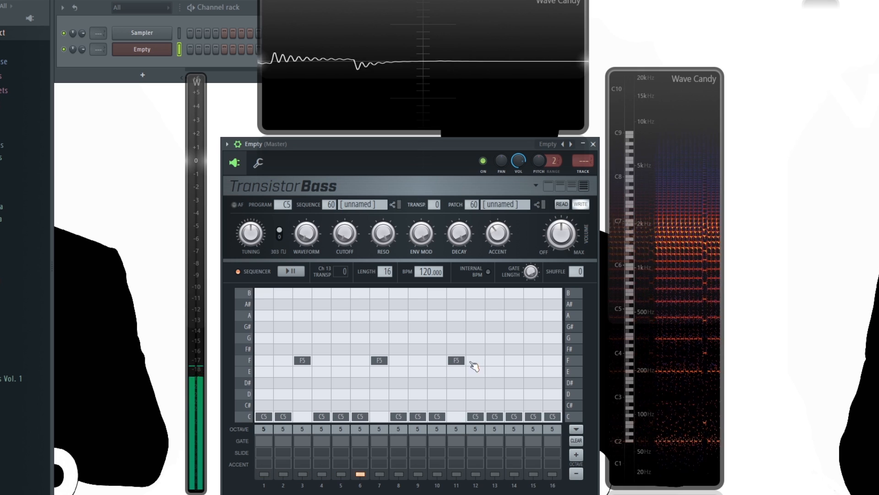
pyautogui.click(533, 361)
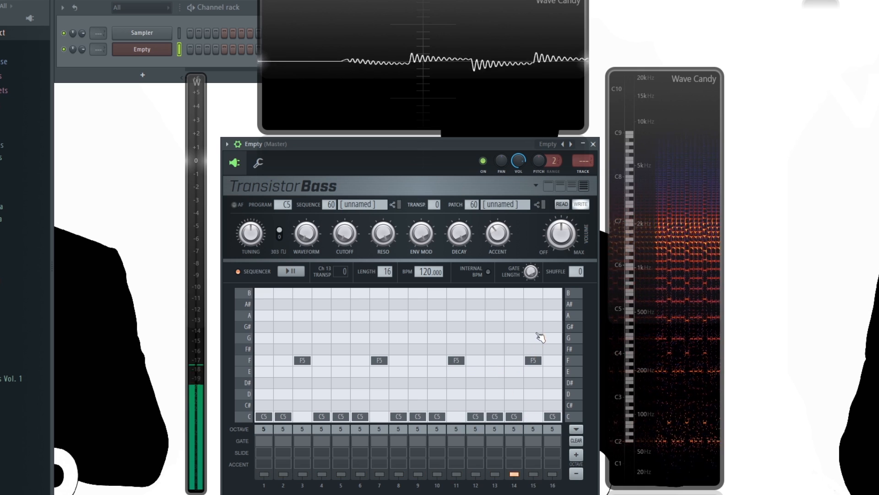
# Change step 15 to A in octave 6 and audition the sequence
pyautogui.click(533, 316)
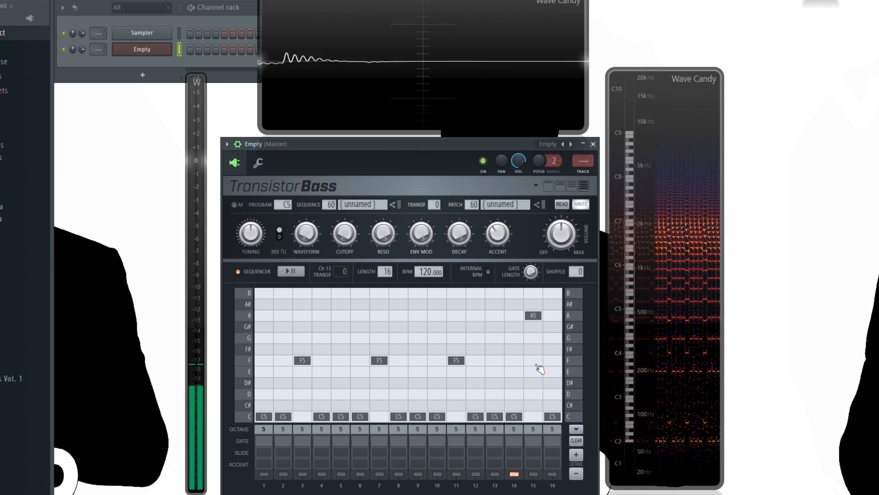
pyautogui.press('space')
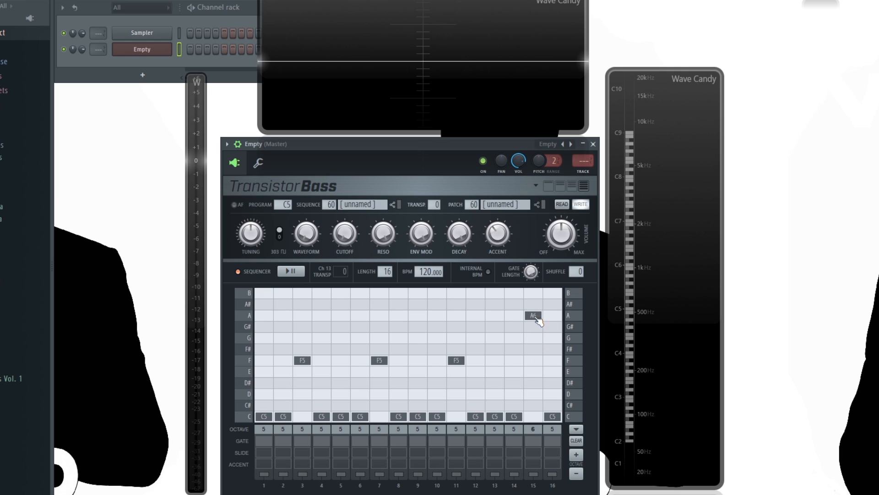
pyautogui.press('space')
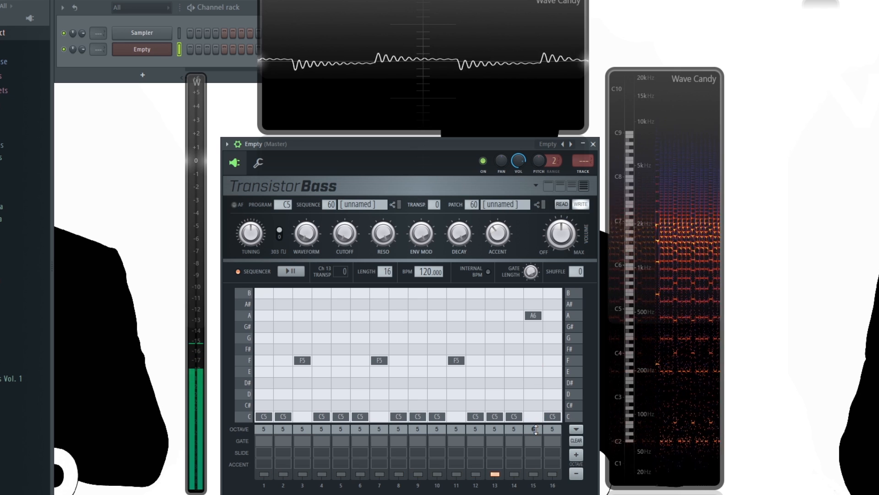
pyautogui.press('space')
# Collapse the pitch grid and set the gate row so only steps 1, 5, 9 and 13 are active
pyautogui.click(576, 429)
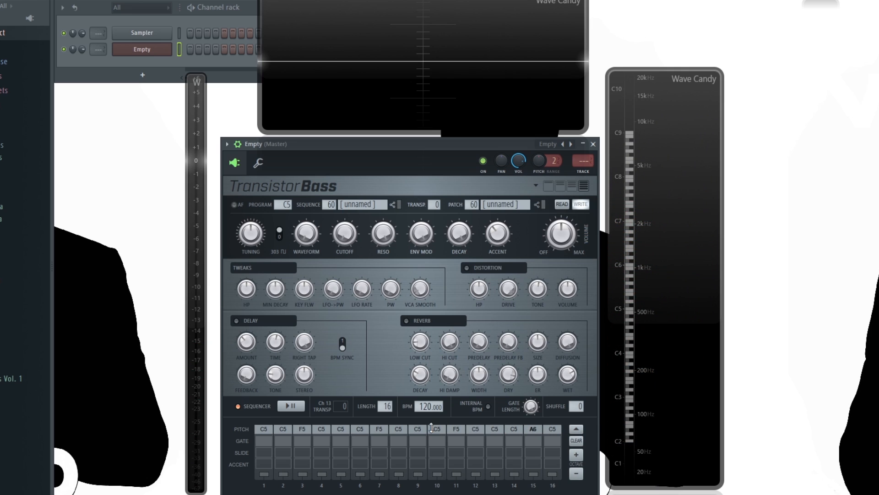
pyautogui.press('space')
pyautogui.press('space')
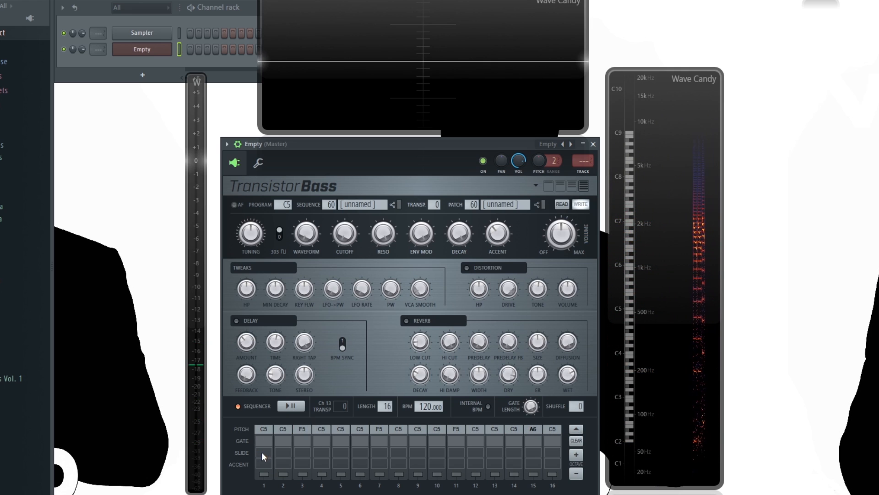
pyautogui.click(284, 442)
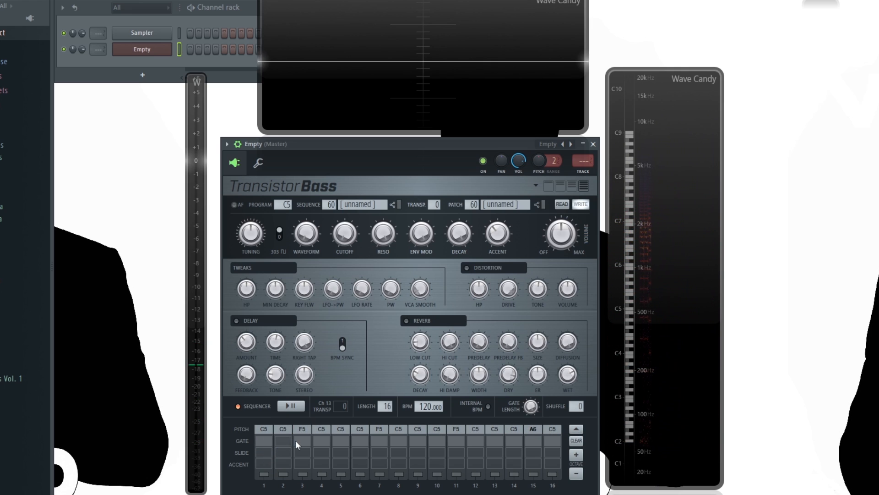
pyautogui.click(324, 443)
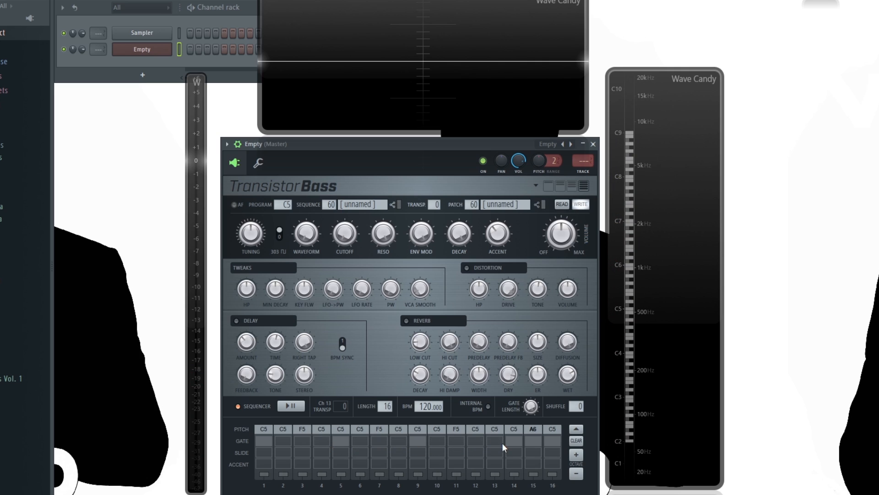
# Audition the sequence with its four gated steps
pyautogui.press('space')
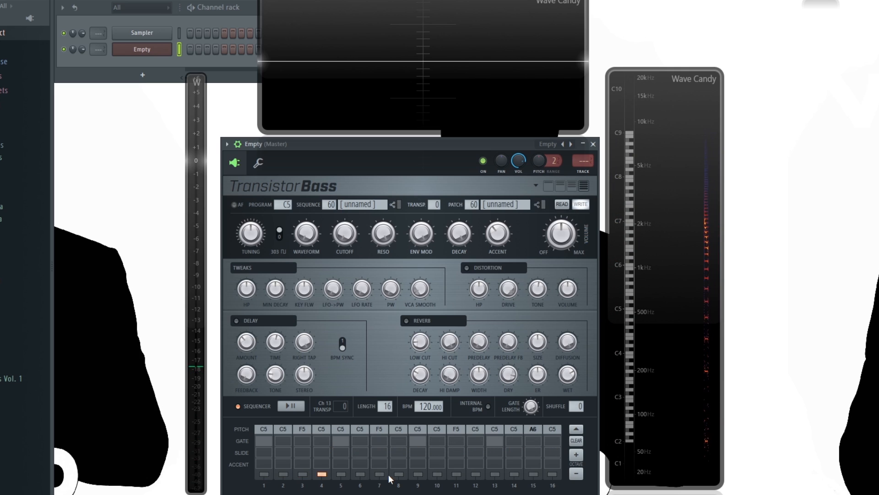
pyautogui.press('space')
pyautogui.press('space')
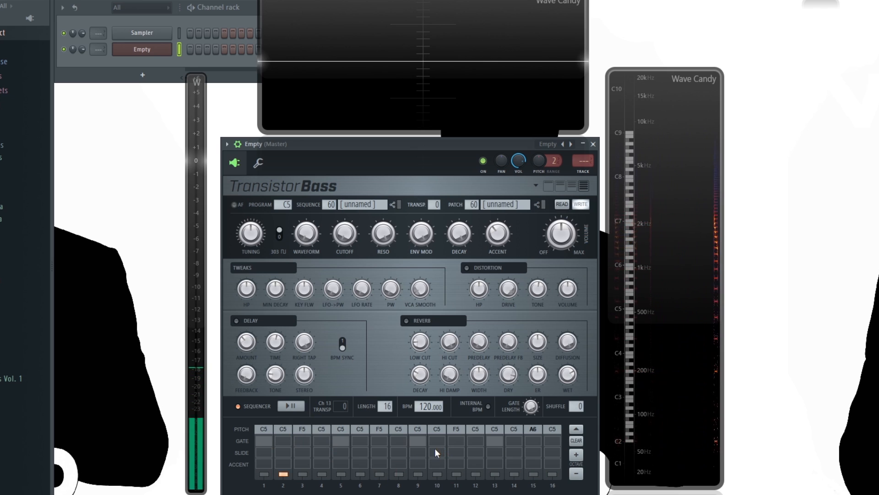
pyautogui.press('space')
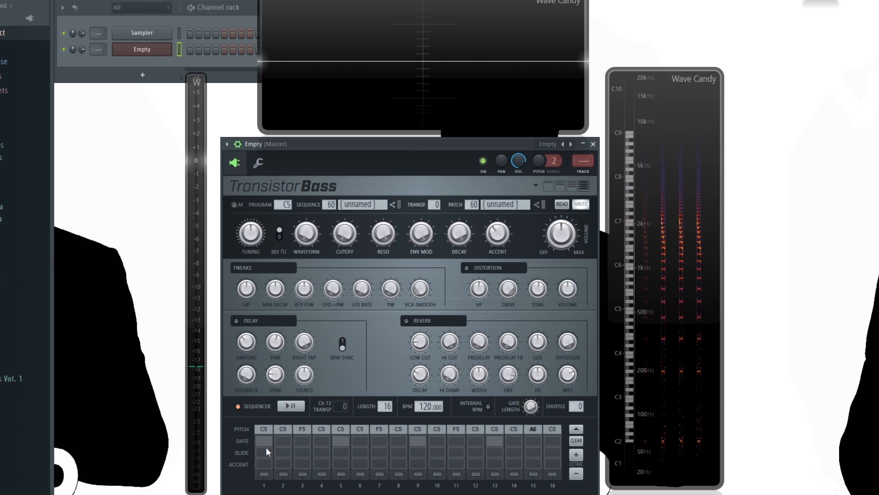
# Turn on slide for step 1 and audition how it carries into the following steps
pyautogui.click(265, 451)
pyautogui.press('space')
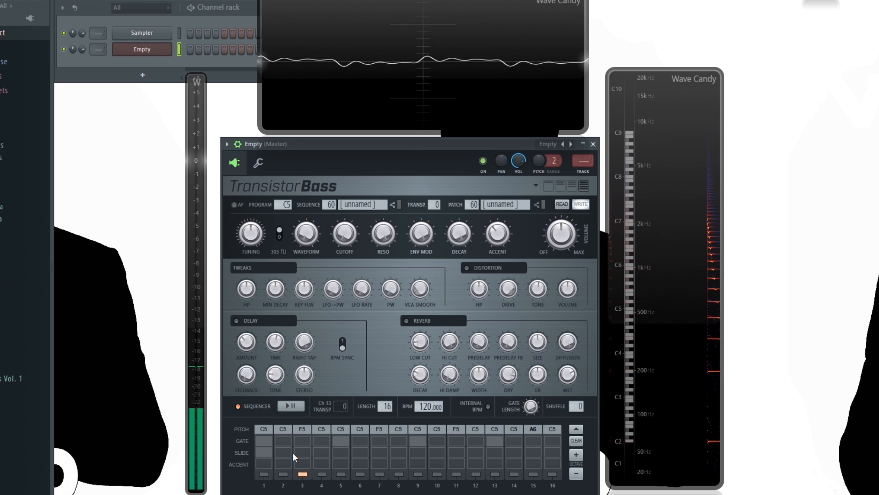
pyautogui.press('space')
pyautogui.press('space')
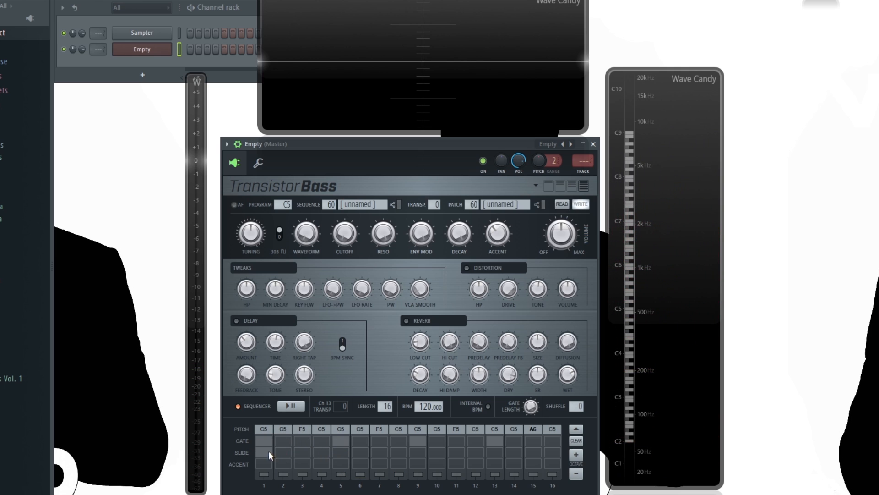
pyautogui.press('space')
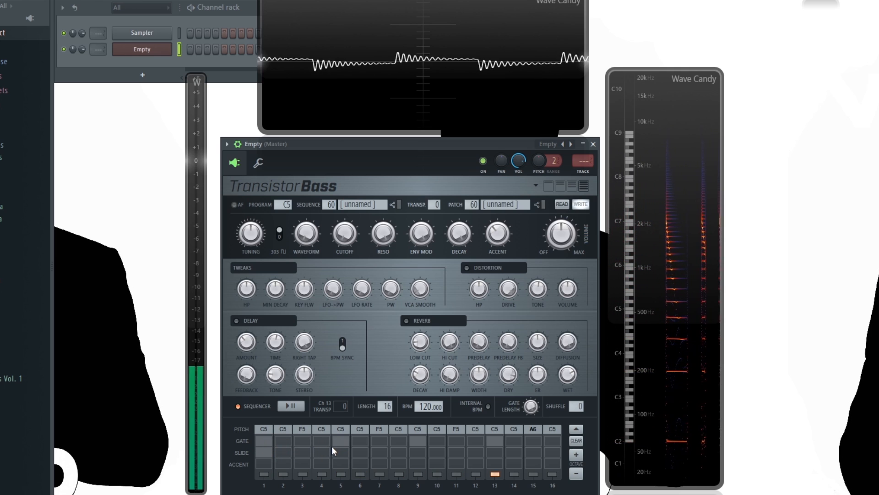
pyautogui.press('space')
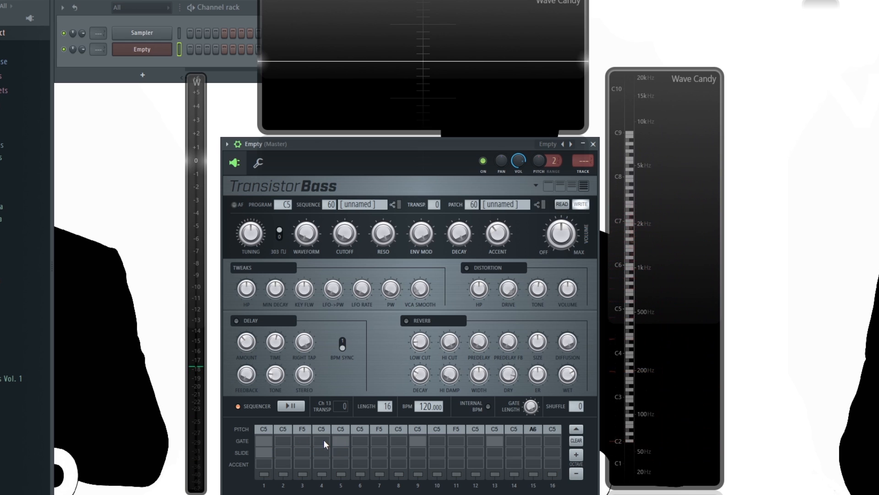
# Turn on the gate for step 4 and audition the sequence
pyautogui.click(320, 438)
pyautogui.press('space')
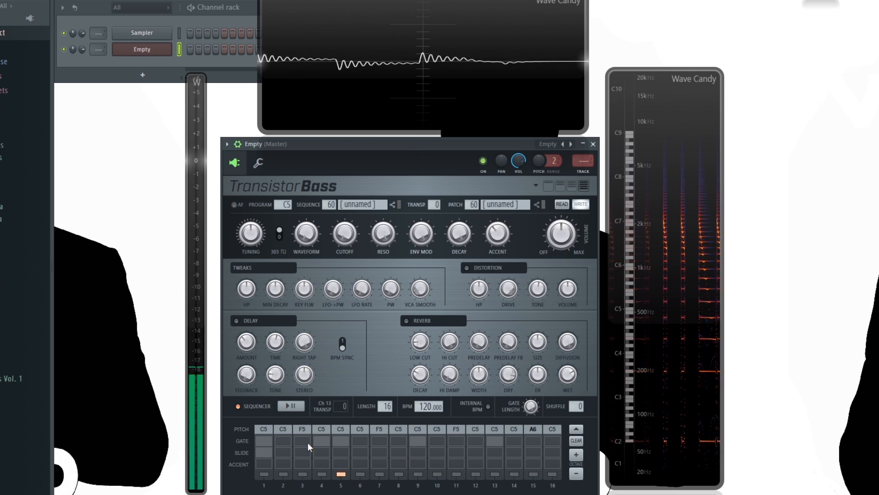
pyautogui.press('space')
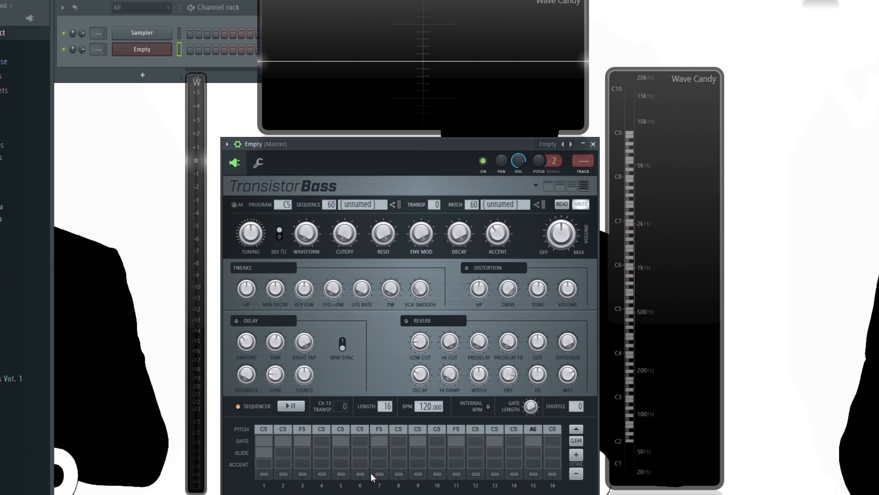
# Accent steps 5 and 11 and audition the sequence
pyautogui.press('space')
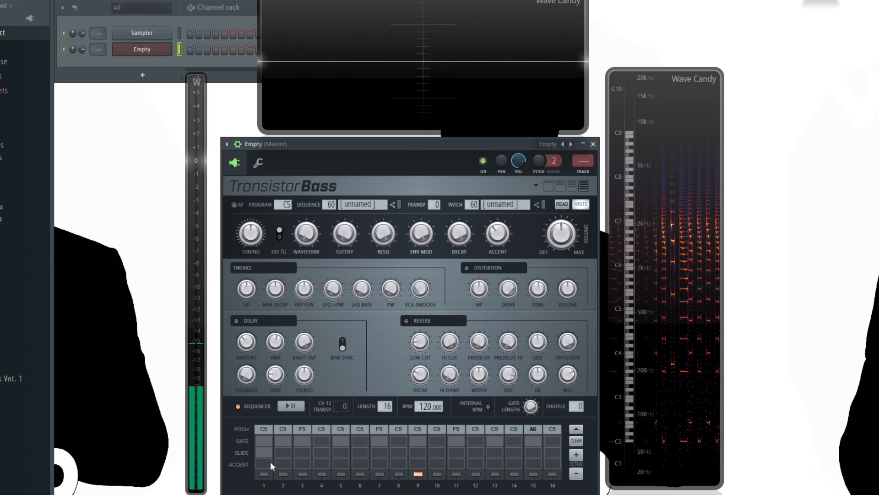
pyautogui.press('space')
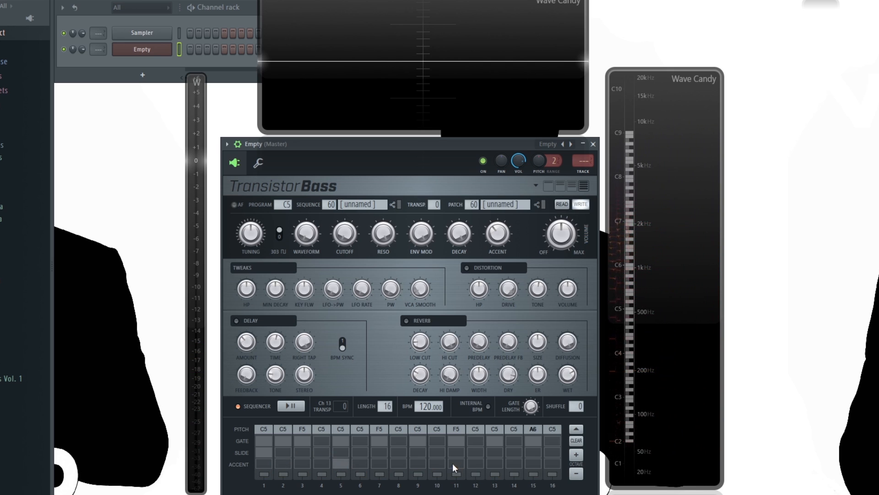
pyautogui.press('space')
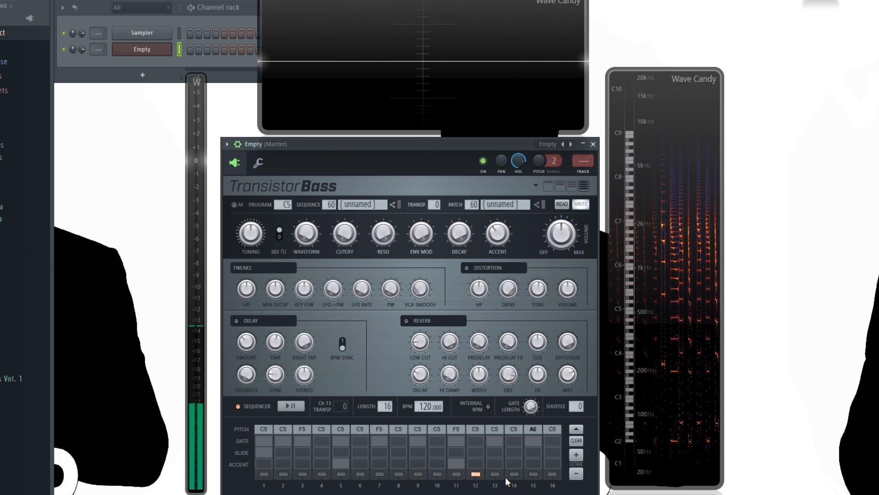
pyautogui.press('space')
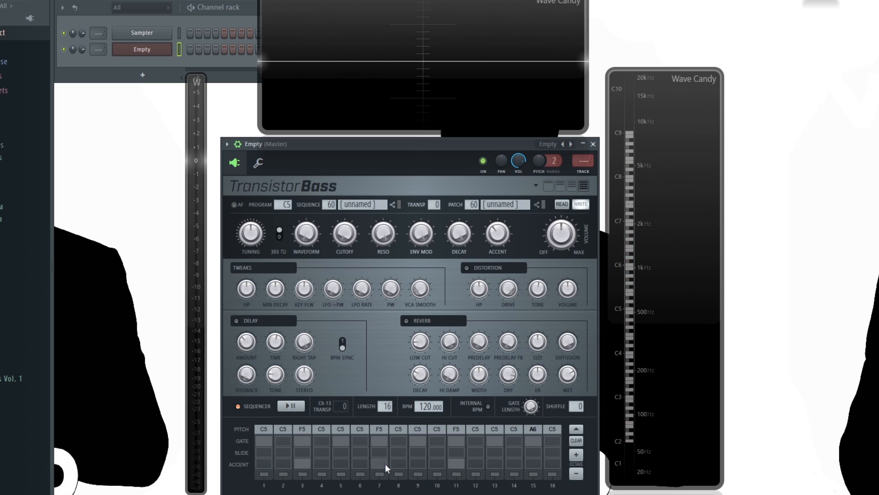
# Rearrange the accents to fall on steps 3, 7, 11 and 15, and audition the sequence
pyautogui.click(419, 462)
pyautogui.click(451, 463)
pyautogui.press('space')
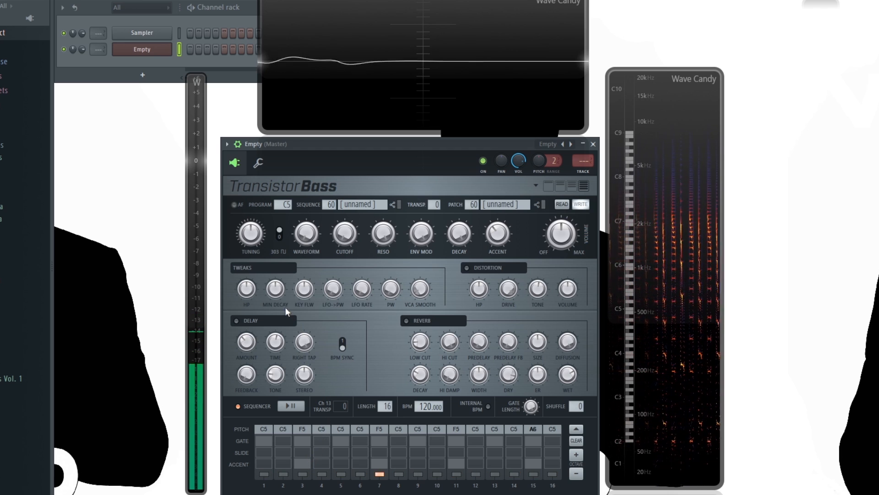
pyautogui.press('space')
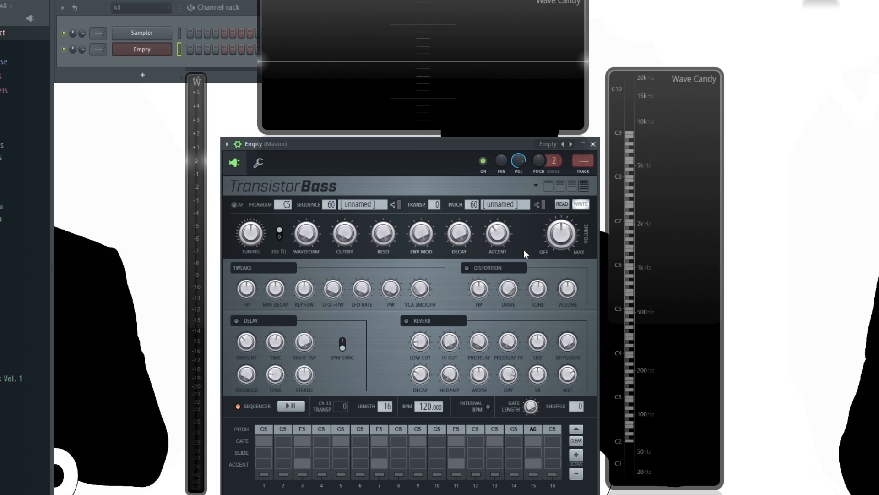
# Raise the Accent knob and adjust the Min Decay tweak while the sequence plays
pyautogui.press('space')
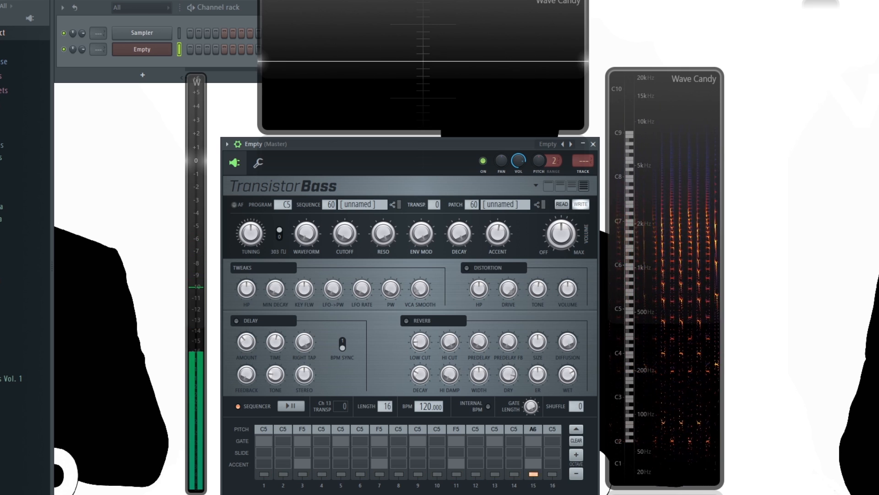
pyautogui.moveTo(277, 289); pyautogui.dragTo(277, 285)
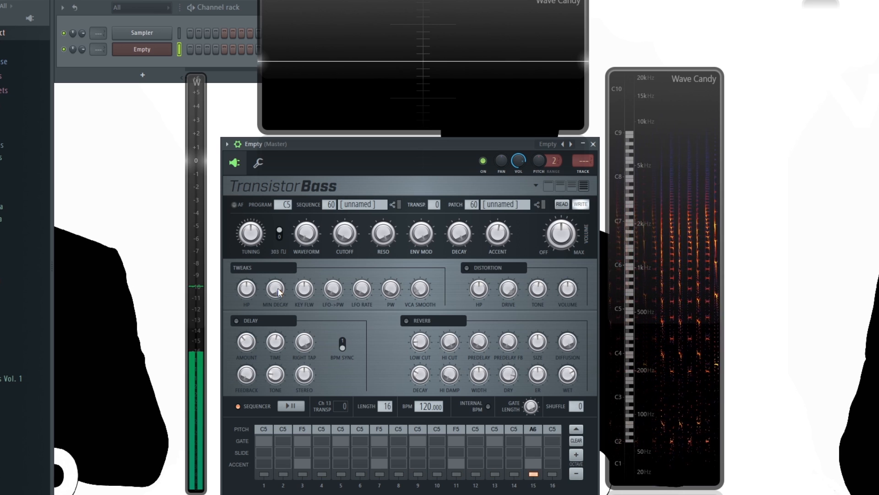
pyautogui.press('space')
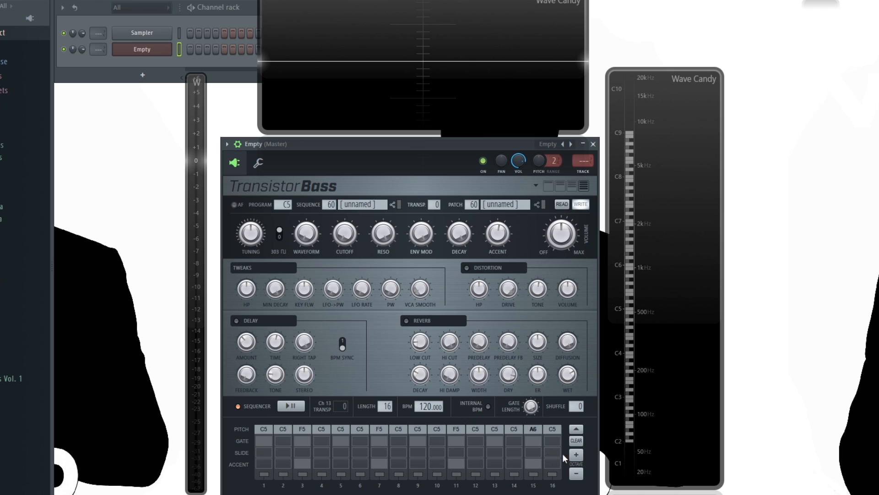
# Shift the whole sequence up and down by octaves during playback, restore its original octave, and audition it again
pyautogui.click(576, 454)
pyautogui.press('space')
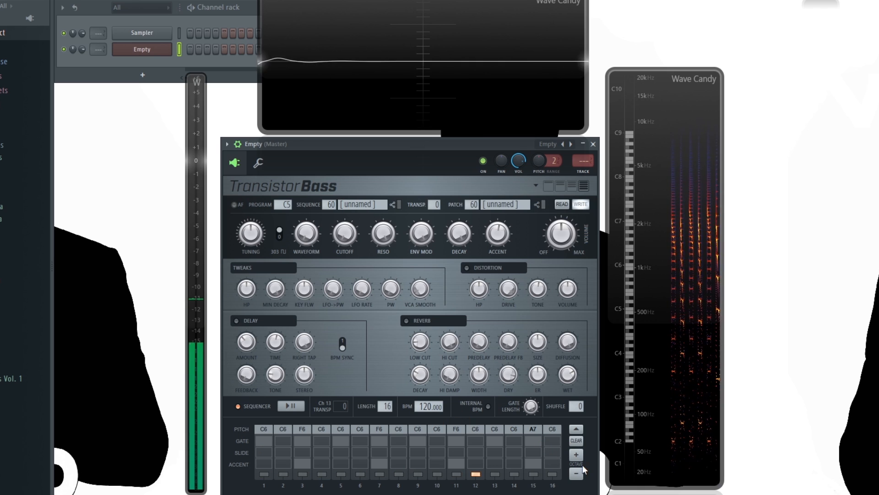
pyautogui.click(578, 474)
pyautogui.click(578, 474)
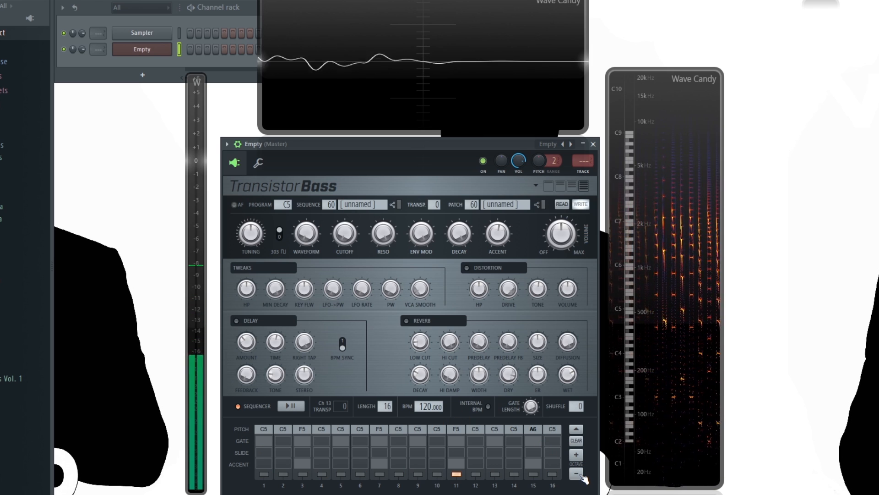
pyautogui.press('space')
pyautogui.click(577, 456)
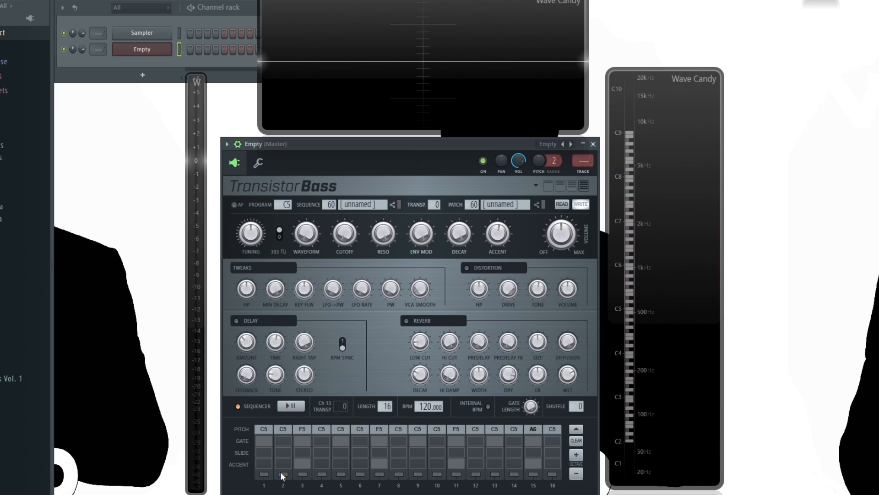
pyautogui.press('space')
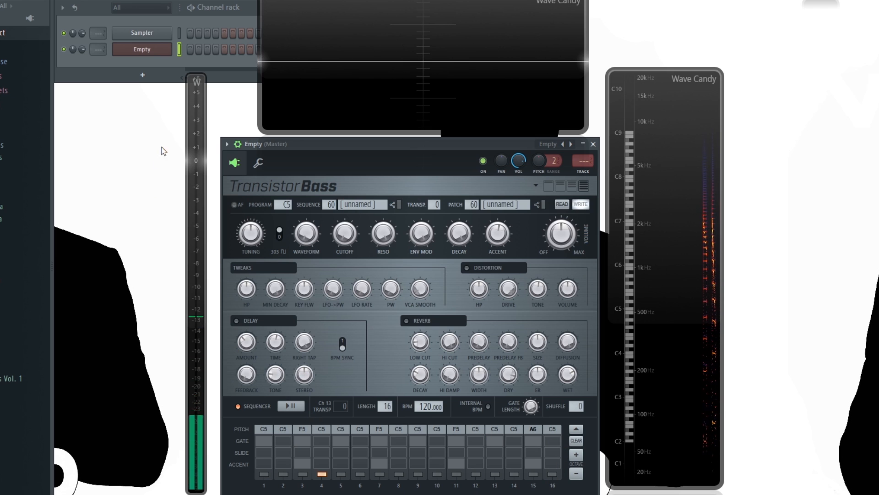
pyautogui.press('space')
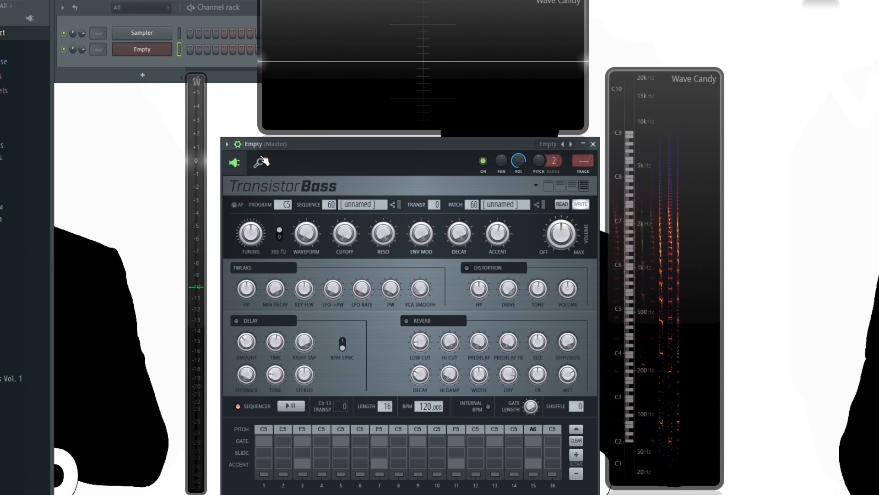
# View the Empty channel's piano roll, reopen its Transistor Bass window, and load the Factory programs preset
pyautogui.rightClick(170, 48)
pyautogui.click(192, 45)
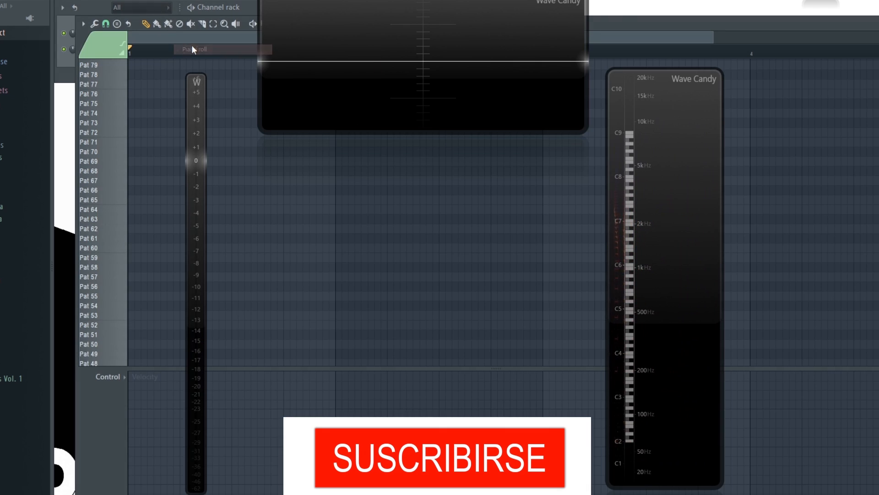
pyautogui.click(250, 9)
pyautogui.click(142, 49)
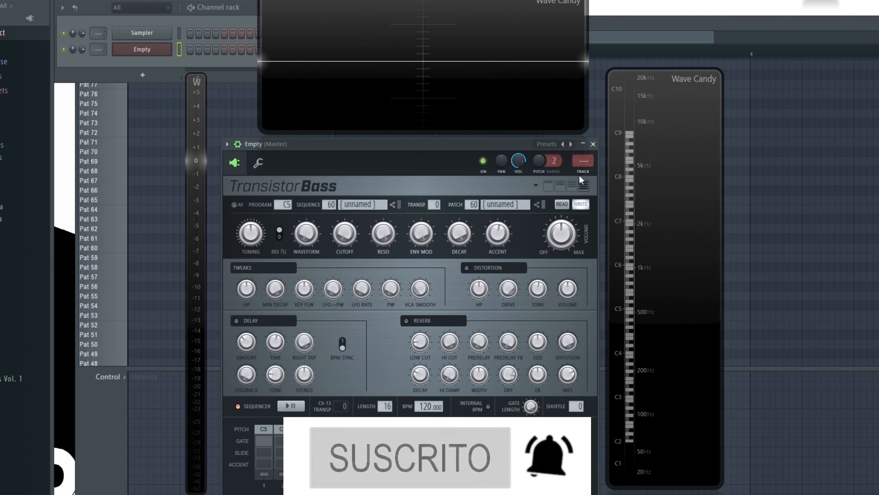
pyautogui.click(570, 144)
pyautogui.click(593, 160)
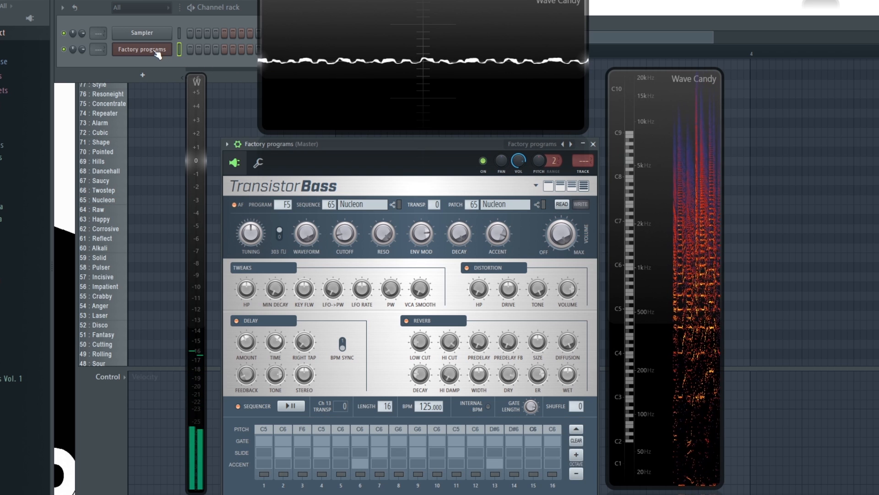
# Open the piano roll of the Factory programs channel
pyautogui.rightClick(156, 52)
pyautogui.click(203, 50)
pyautogui.rightClick(147, 52)
pyautogui.click(187, 52)
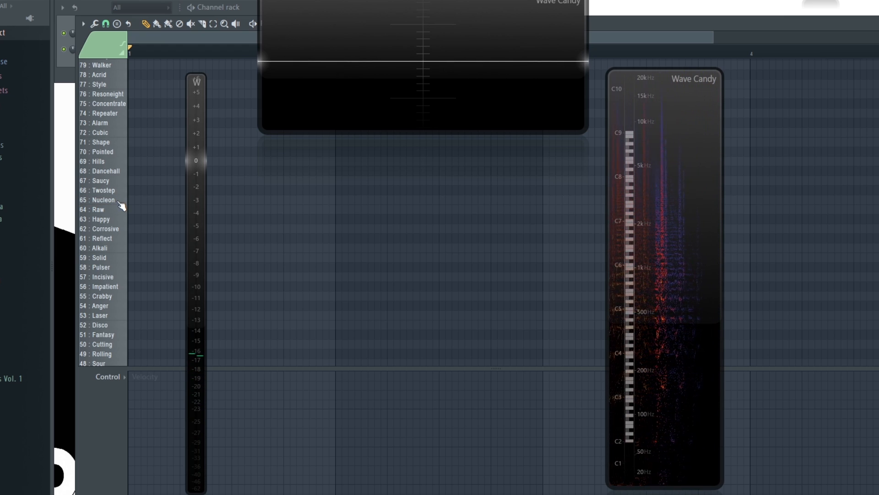
# Close the Wave Candy level meter, oscilloscope and spectrum displays covering the piano roll
pyautogui.rightClick(202, 202)
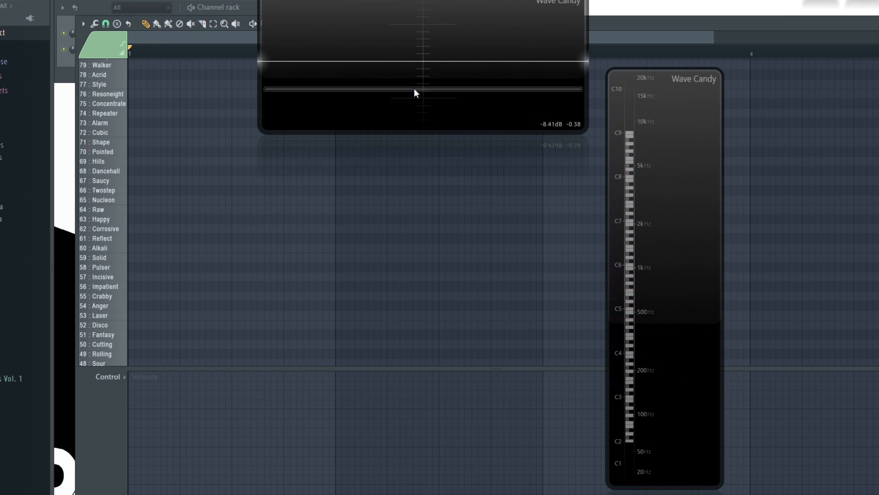
pyautogui.rightClick(415, 92)
pyautogui.rightClick(607, 156)
pyautogui.press('r')
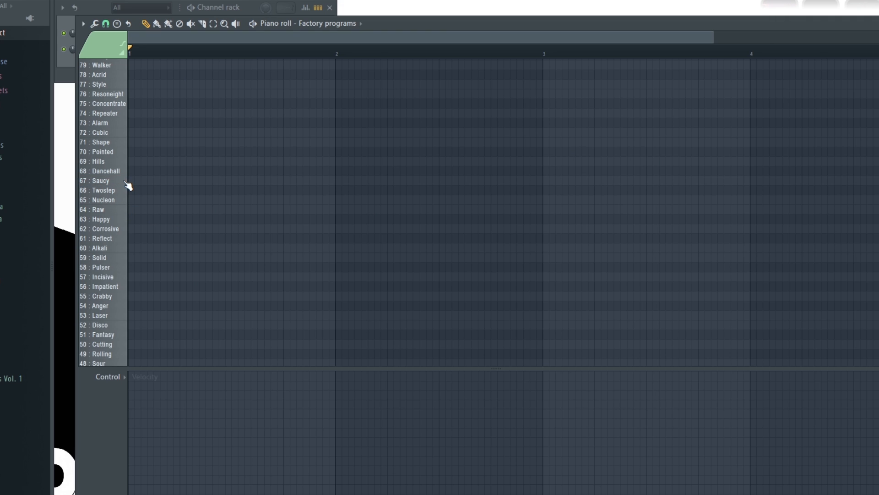
# Draw a note on the 65 : Nucleon row from bar 1 and extend it to the start of bar 3
pyautogui.click(127, 199)
pyautogui.click(136, 203)
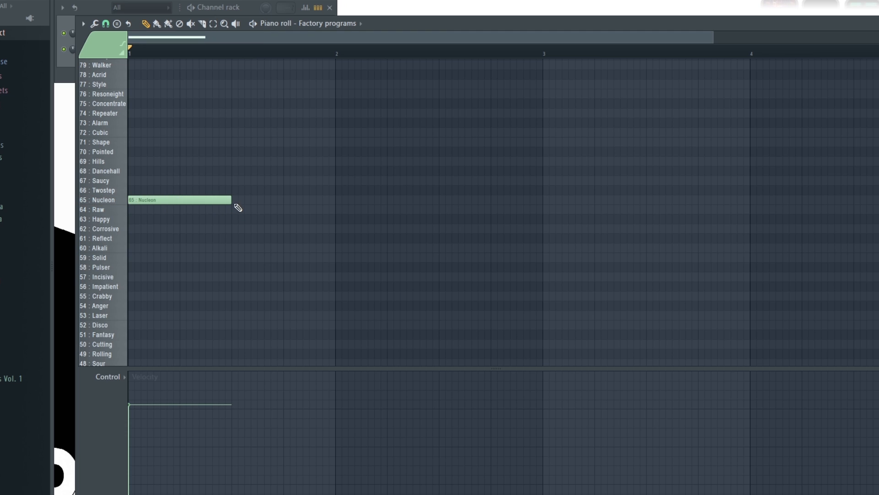
pyautogui.moveTo(231, 201); pyautogui.dragTo(530, 246)
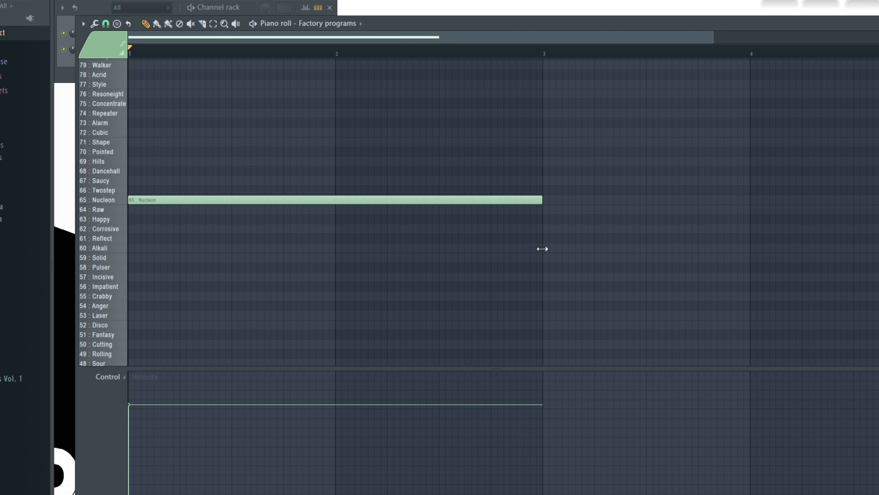
# Set the note colour to 13, Transpose sequences, and draw one-beat notes in bar 1 on 69 : Hills and 74 : Repeater
pyautogui.click(106, 53)
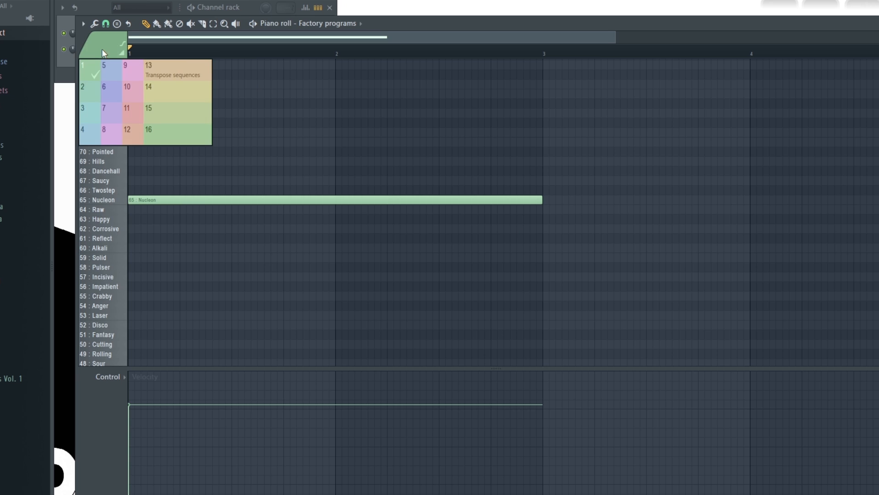
pyautogui.click(174, 68)
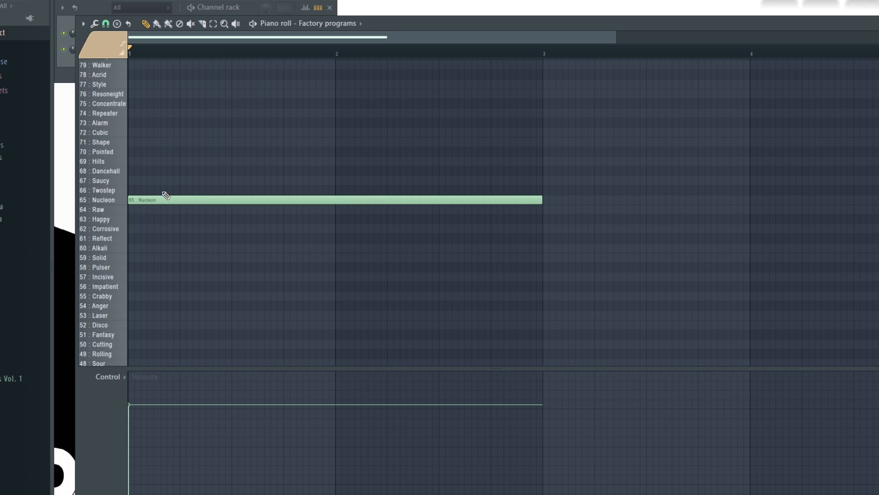
pyautogui.click(183, 162)
pyautogui.rightClick(184, 162)
pyautogui.moveTo(183, 161); pyautogui.dragTo(221, 170)
pyautogui.click(232, 118)
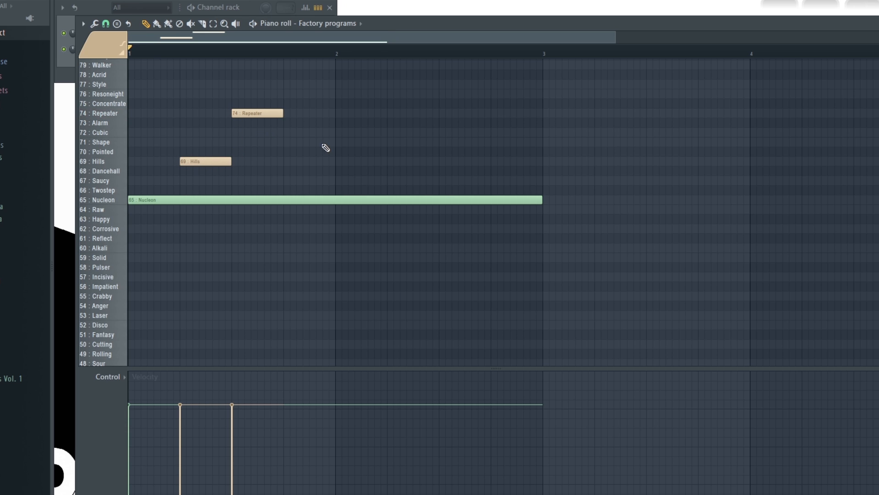
# Add one-beat transpose notes in bar 2 on 72 : Cubic, 69 : Hills and 60 : Alkali, and play the pattern
pyautogui.click(335, 132)
pyautogui.click(440, 162)
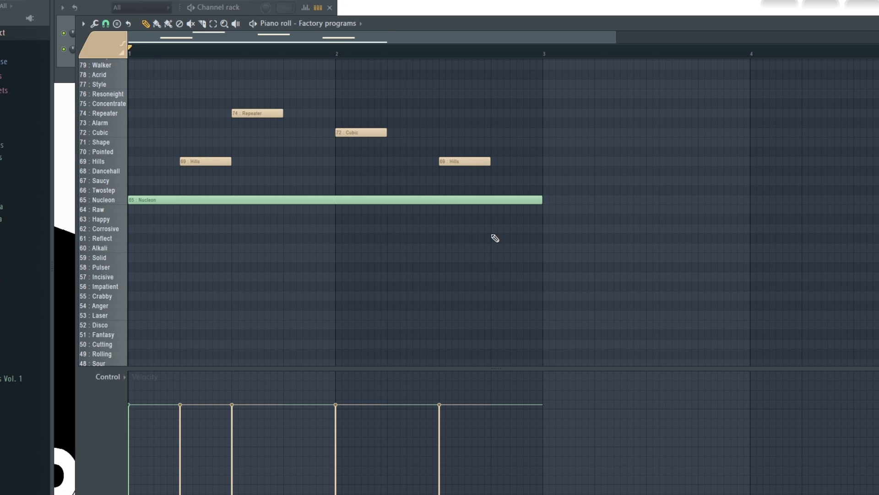
pyautogui.click(493, 247)
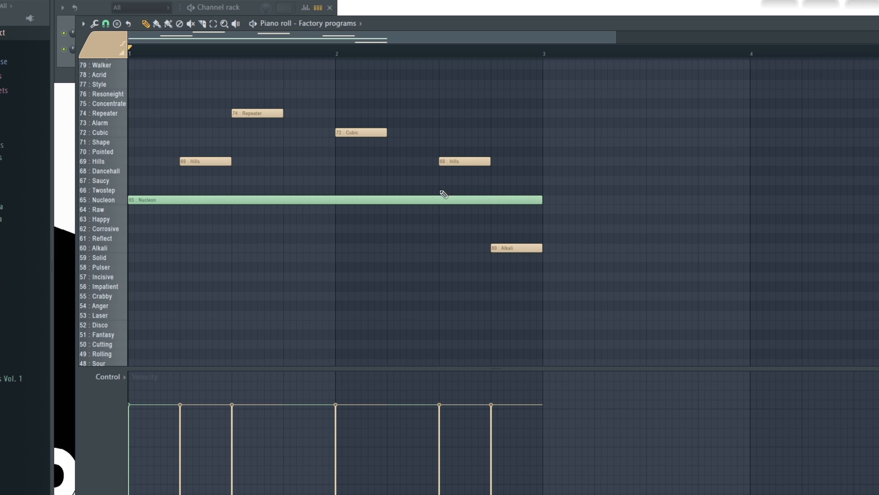
pyautogui.press('space')
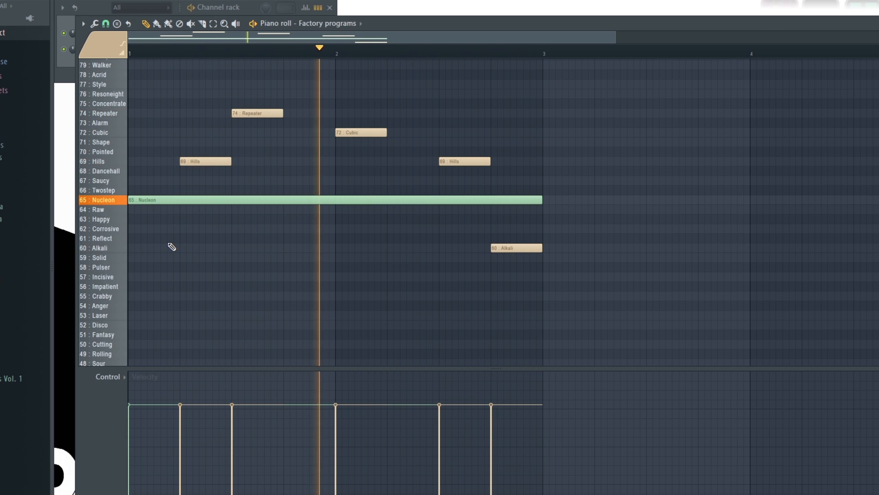
pyautogui.press('space')
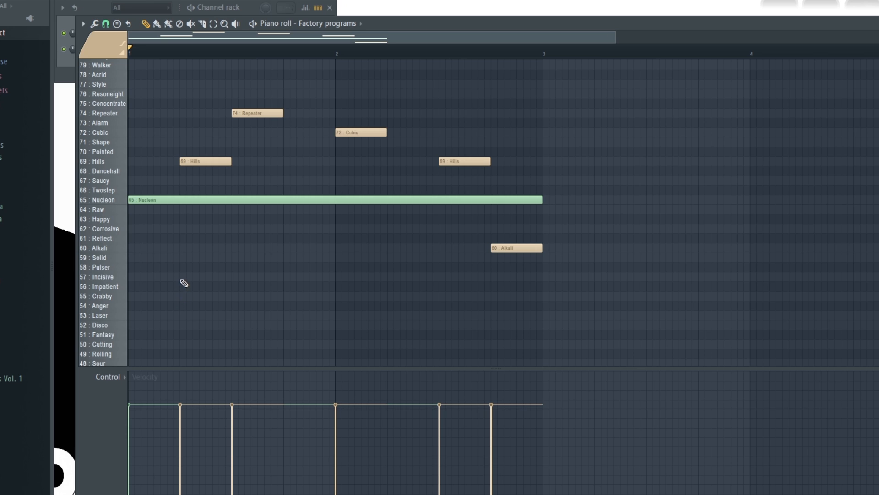
# Place transpose notes on 60 : Alkali and 65 : Nucleon for bar 1's first and second halves, and on 63 : Happy at bar 2
pyautogui.click(183, 247)
pyautogui.moveTo(184, 248); pyautogui.dragTo(174, 256)
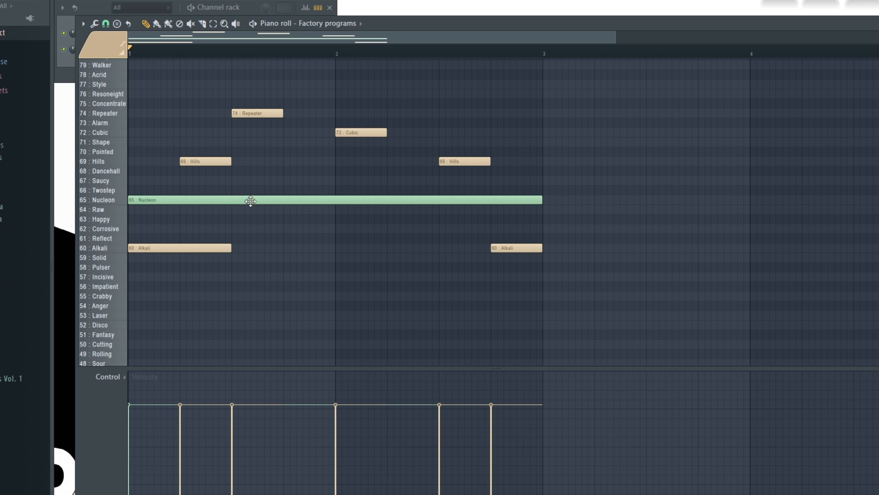
pyautogui.moveTo(240, 191)
pyautogui.mouseDown()
pyautogui.moveTo(249, 193)
pyautogui.moveTo(243, 202)
pyautogui.mouseUp()
pyautogui.moveTo(197, 162); pyautogui.dragTo(351, 221)
# Delete the remaining Repeater, Cubic and Hills notes and the Alkali note on the last beat of bar 2
pyautogui.rightClick(265, 113)
pyautogui.rightClick(361, 133)
pyautogui.rightClick(457, 162)
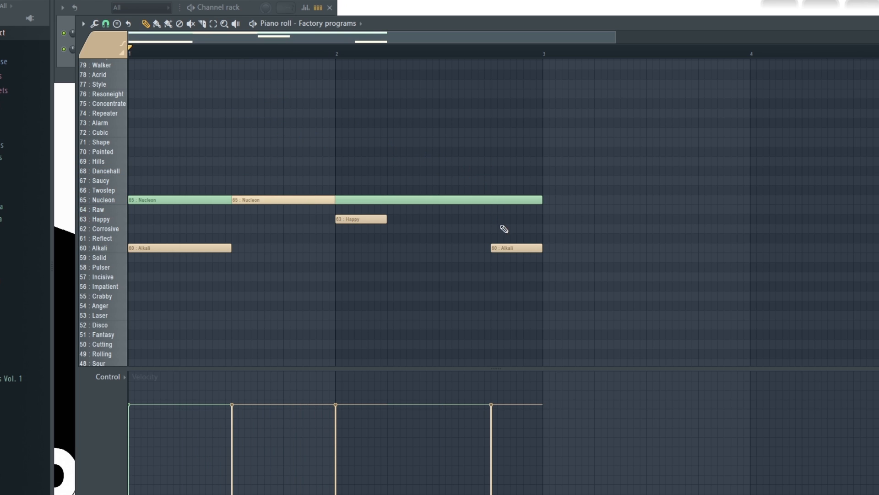
pyautogui.rightClick(508, 248)
# Play the pattern, extend the 63 : Happy note to three beats, and add a 77 : Style note on bar 2's last beat
pyautogui.press('space')
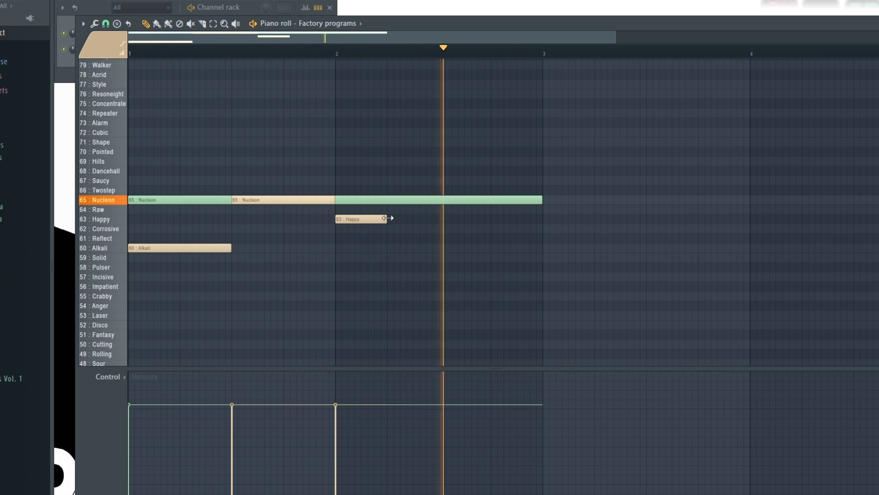
pyautogui.moveTo(386, 218); pyautogui.dragTo(489, 220)
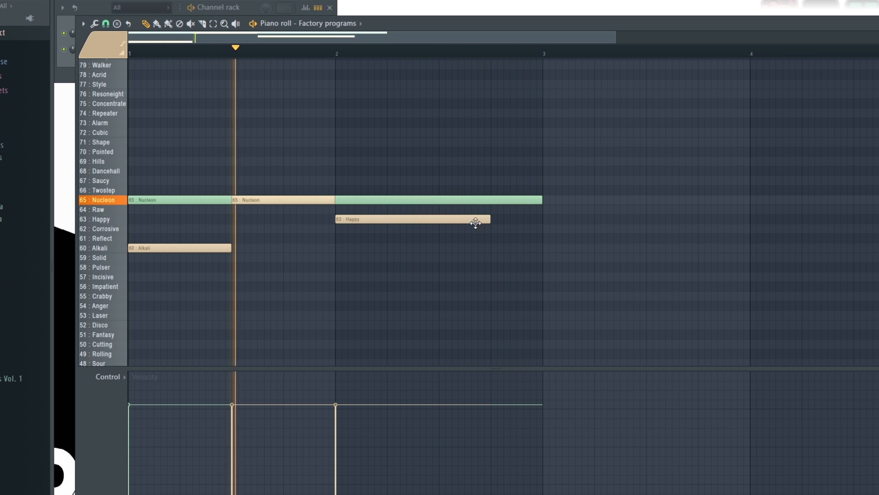
pyautogui.click(496, 86)
pyautogui.moveTo(526, 86); pyautogui.dragTo(543, 87)
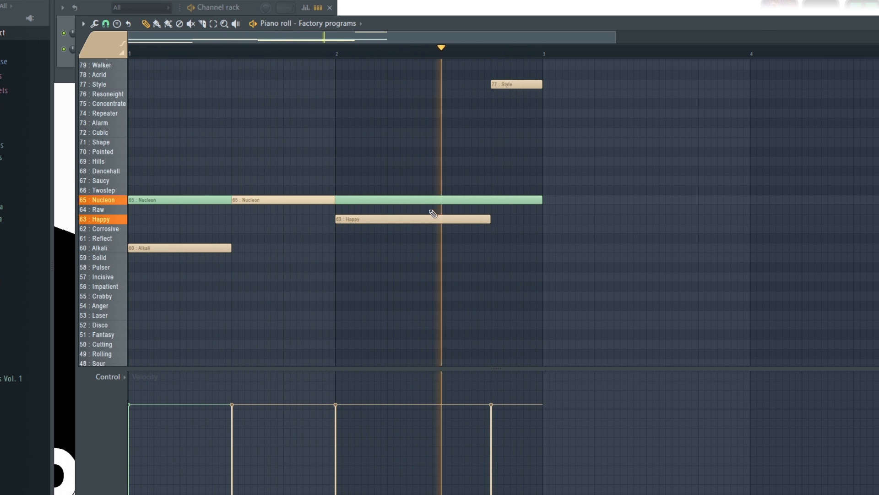
# Stop playback and delete every note from the Factory programs piano roll
pyautogui.press('space')
pyautogui.rightClick(512, 84)
pyautogui.rightClick(492, 202)
pyautogui.rightClick(462, 219)
pyautogui.rightClick(293, 200)
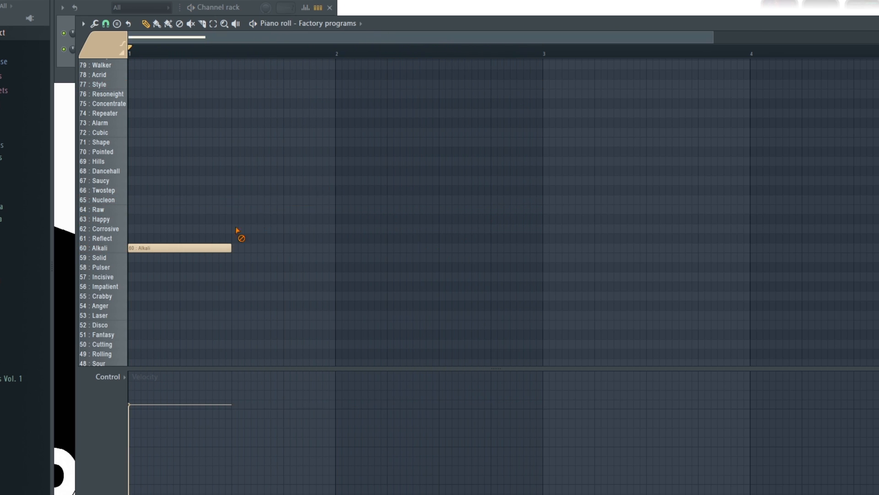
pyautogui.rightClick(202, 248)
# Close the piano roll, switch off the Transistor Bass sequencer, and move the plugin window aside
pyautogui.press('F7')
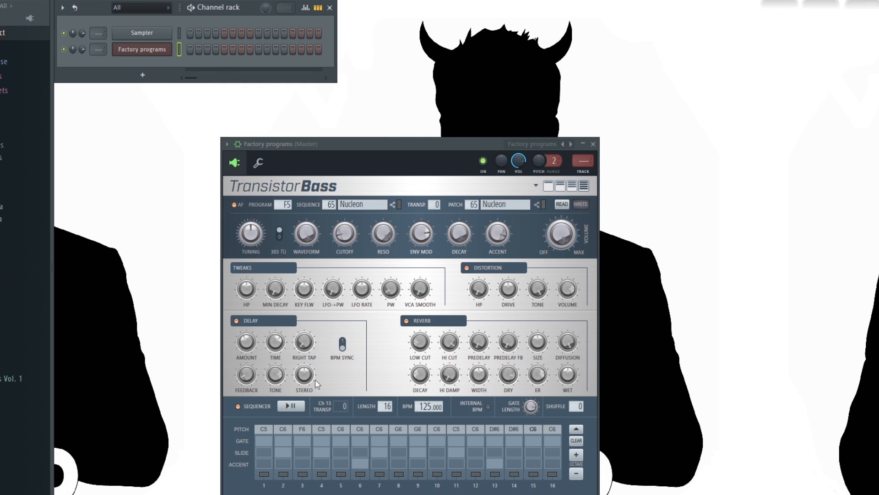
pyautogui.click(237, 406)
pyautogui.moveTo(321, 146); pyautogui.dragTo(361, 131)
# Reopen the piano roll of the Factory programs channel
pyautogui.rightClick(167, 49)
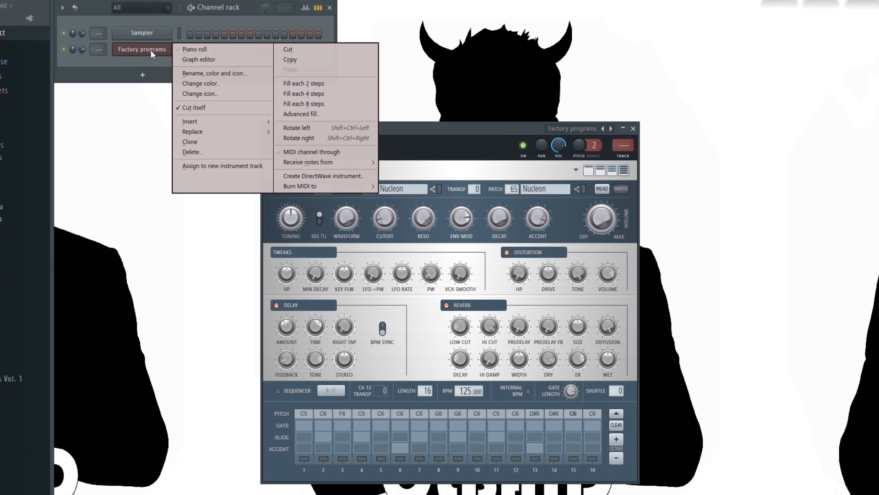
pyautogui.click(389, 131)
pyautogui.rightClick(156, 57)
pyautogui.click(185, 52)
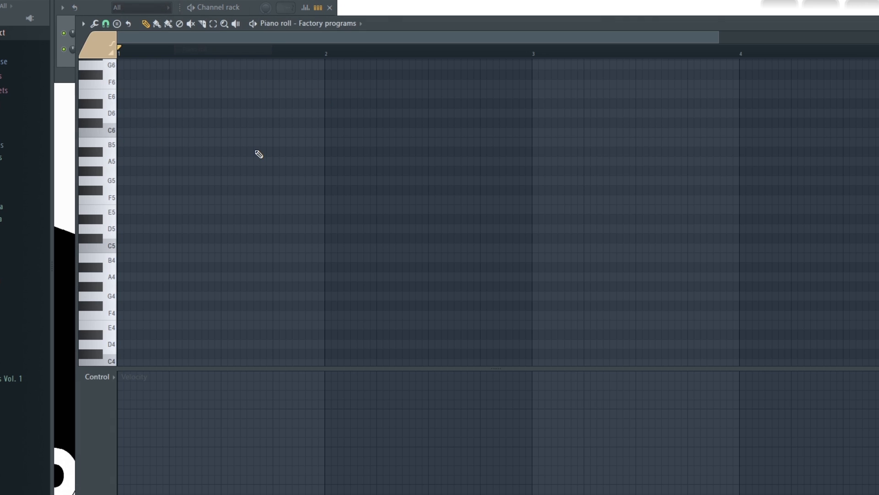
# Set the note colour to 1 and draw C5 notes on all four beats of bar 1, with the last note filling its beat
pyautogui.click(95, 52)
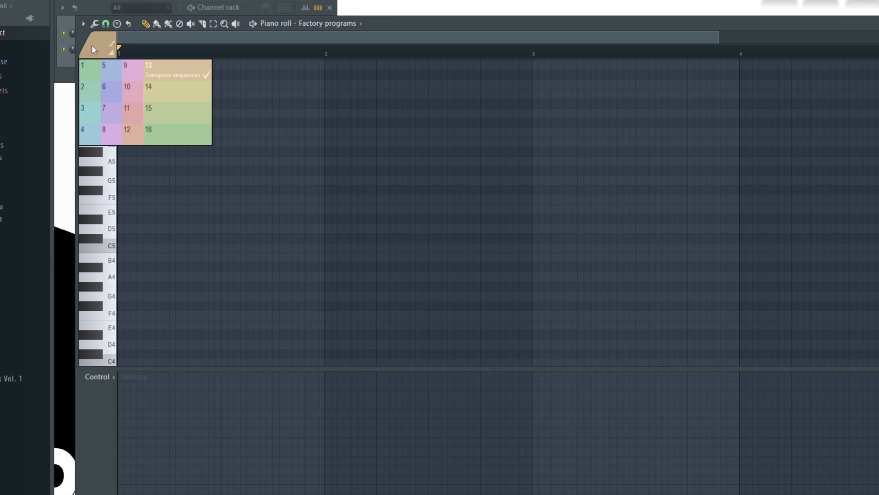
pyautogui.click(93, 76)
pyautogui.click(120, 248)
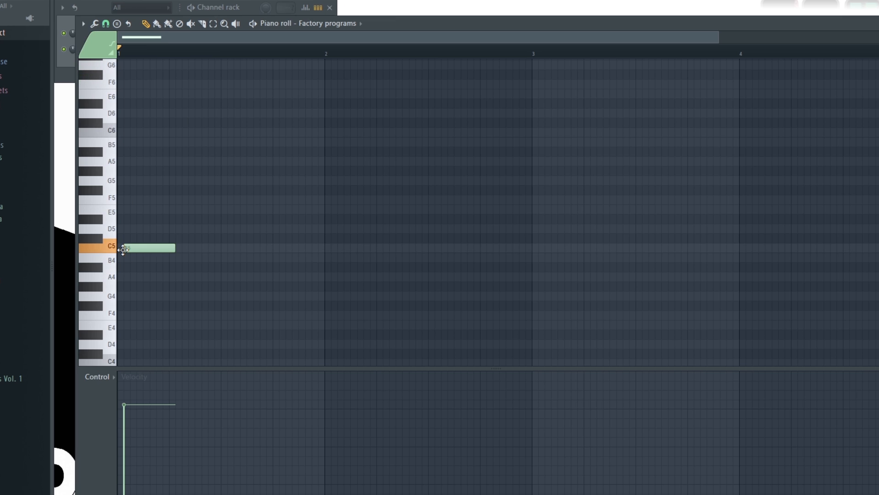
pyautogui.scroll(2, 165, 69)
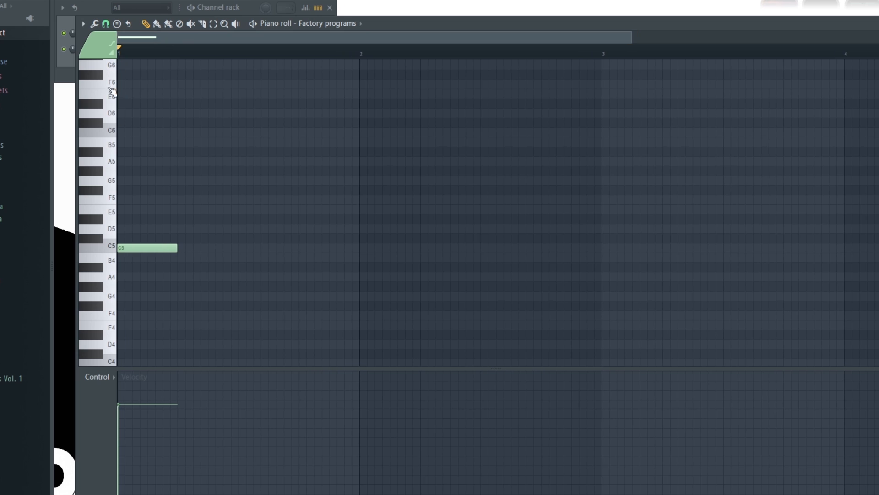
pyautogui.click(180, 248)
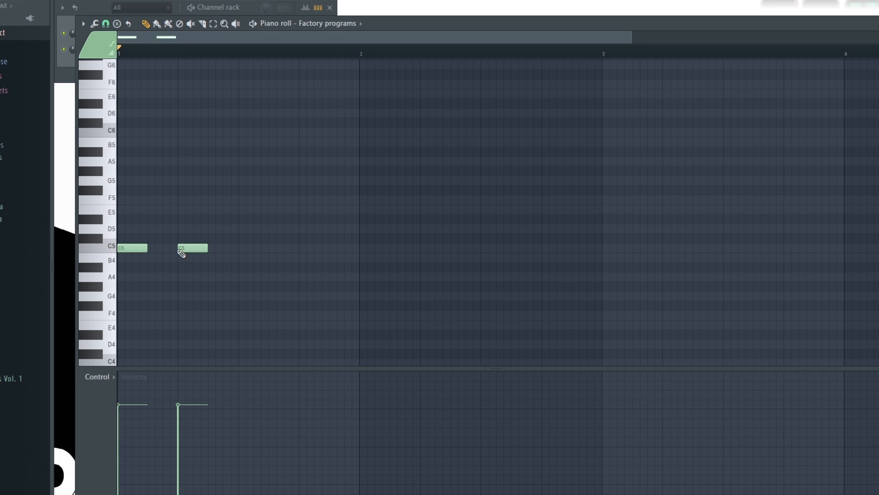
pyautogui.click(240, 248)
pyautogui.click(305, 248)
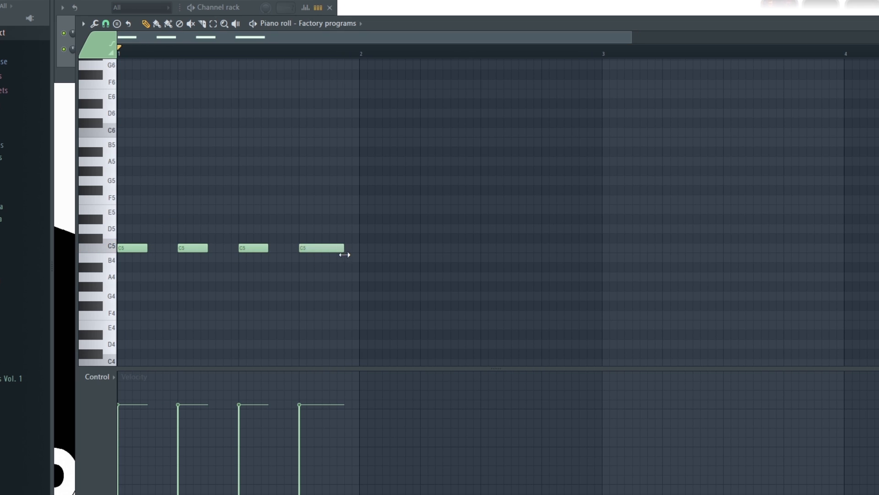
# Add an overlapping C6 note over the second half of the last C5 note, ending at bar 2, and audition it
pyautogui.click(328, 137)
pyautogui.press('space')
pyautogui.moveTo(340, 136); pyautogui.dragTo(360, 137)
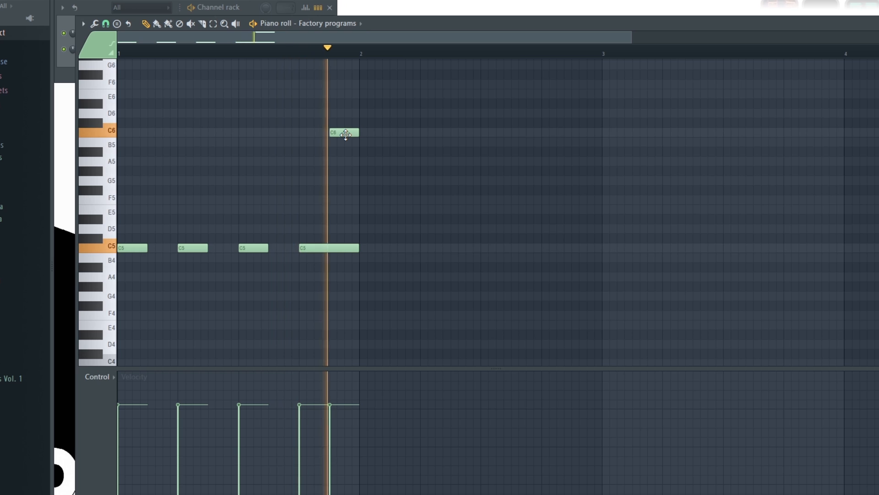
pyautogui.press('space')
# Turn the C6 note into a slide note in its note properties and play the bar
pyautogui.doubleClick(343, 135)
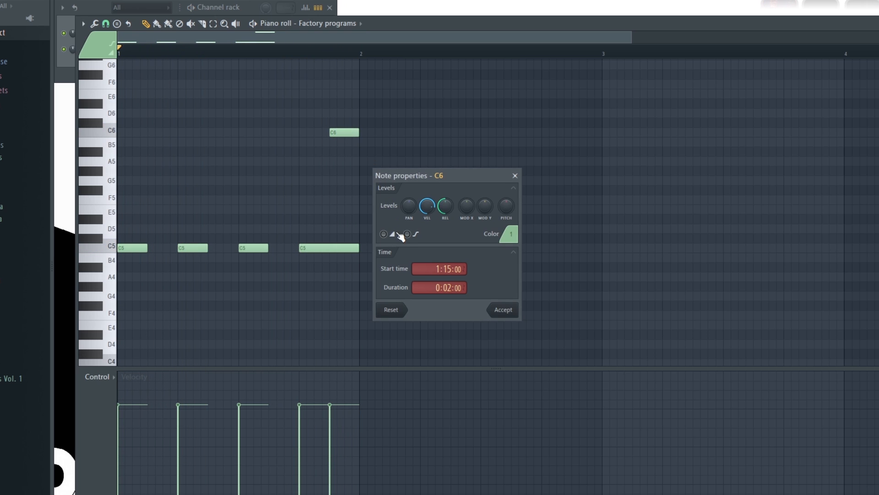
pyautogui.click(503, 310)
pyautogui.press('space')
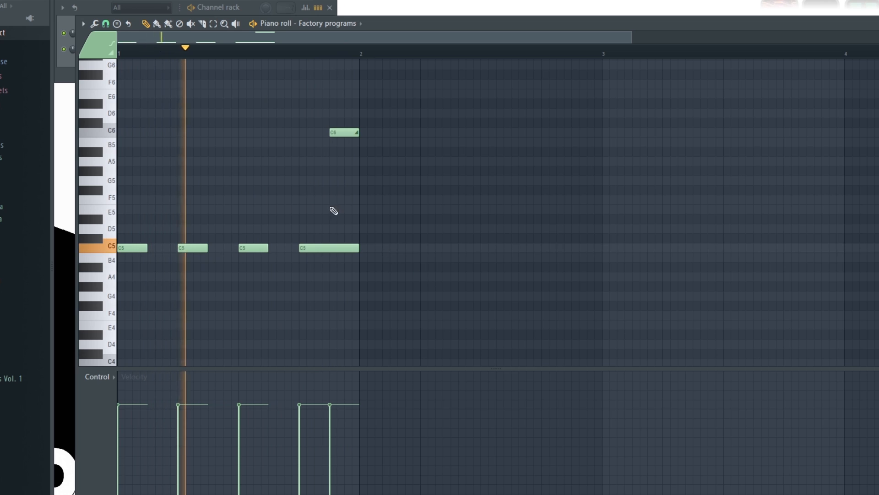
# Add a short D5 note over the second half of the third C5 note, play the bar, and move the note to F5
pyautogui.press('space')
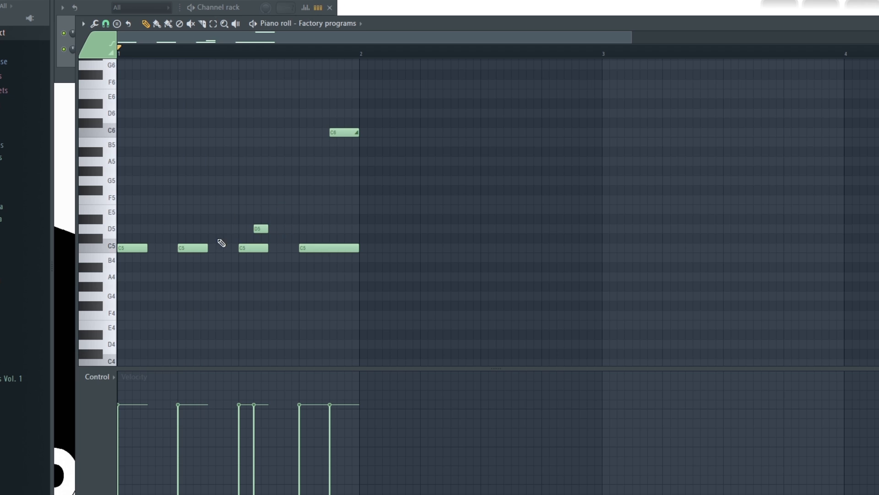
pyautogui.press('space')
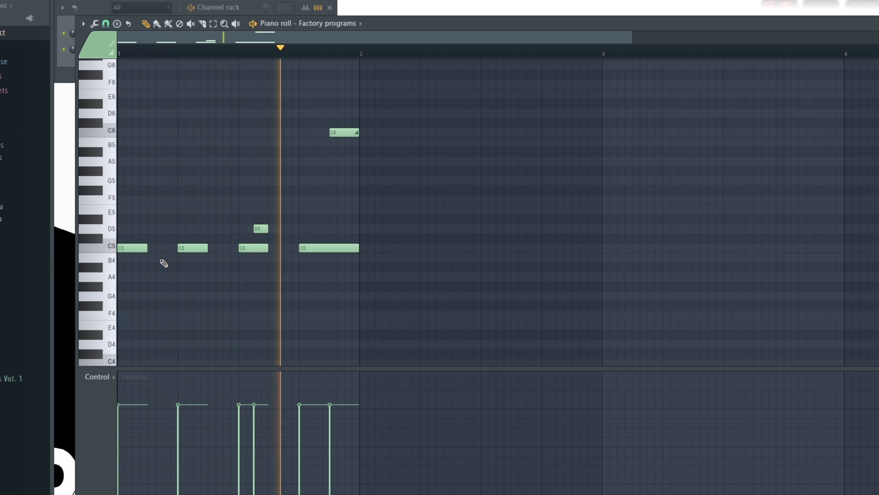
pyautogui.press('space')
pyautogui.moveTo(258, 229); pyautogui.dragTo(259, 200)
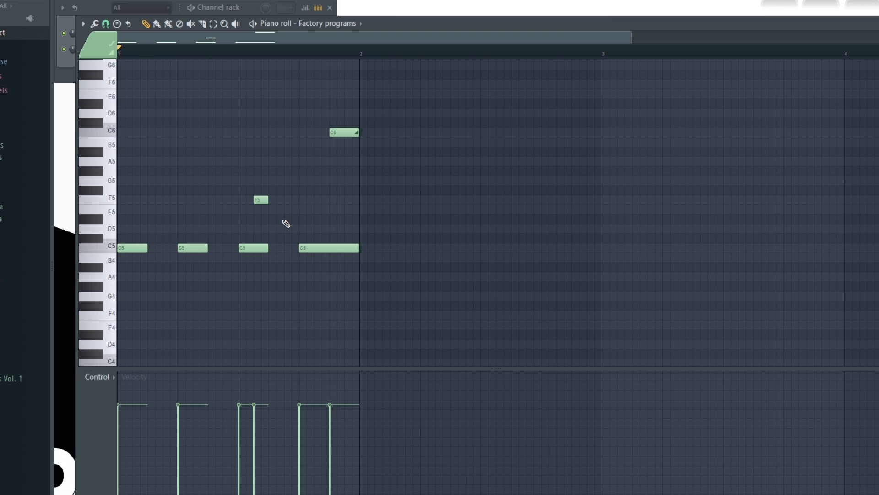
# Play the bar and lengthen the F5 note until it slightly overlaps the start of the last C5 note
pyautogui.press('space')
pyautogui.moveTo(268, 200); pyautogui.dragTo(298, 202)
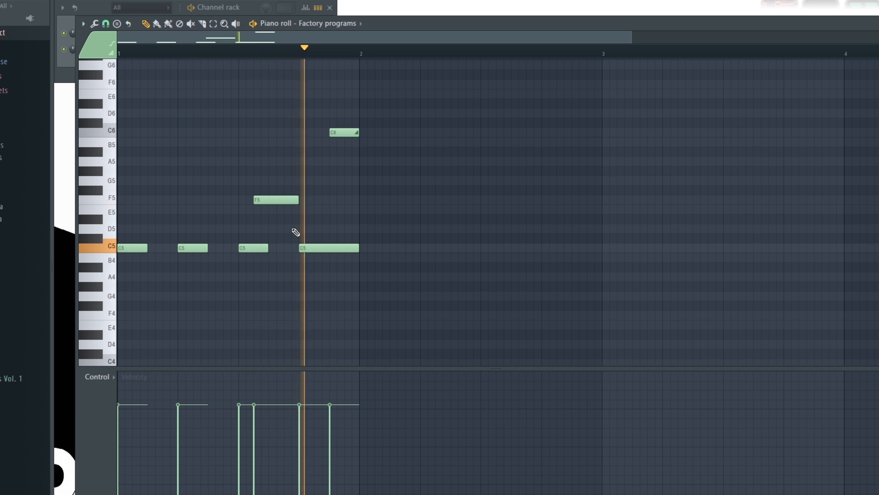
pyautogui.moveTo(298, 199); pyautogui.dragTo(307, 200)
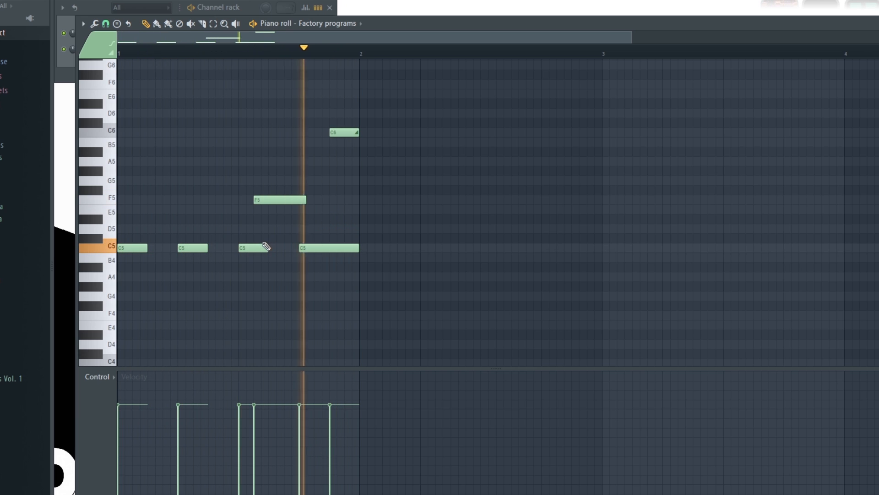
# Stop playback and delete the C6 slide note and the F5 note
pyautogui.press('space')
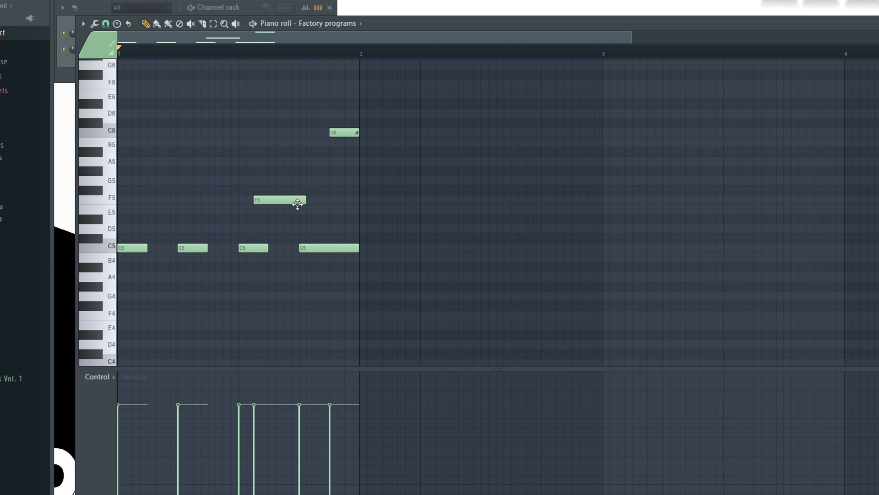
pyautogui.rightClick(343, 132)
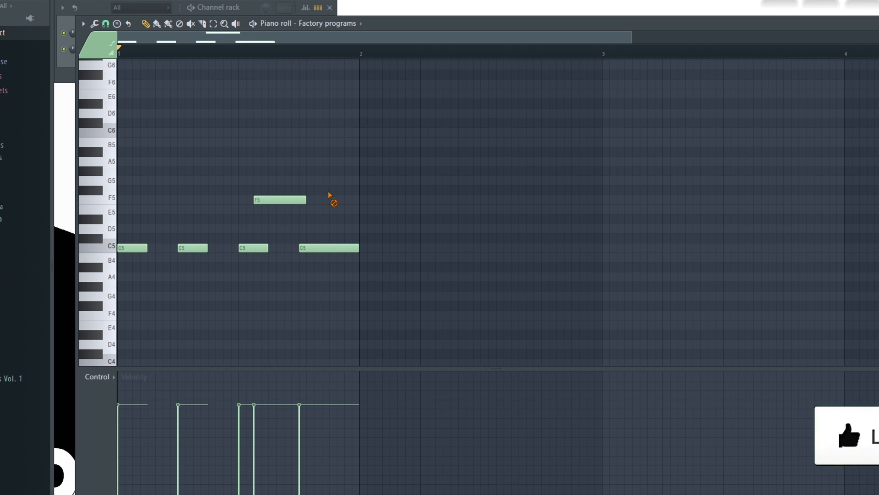
pyautogui.rightClick(298, 200)
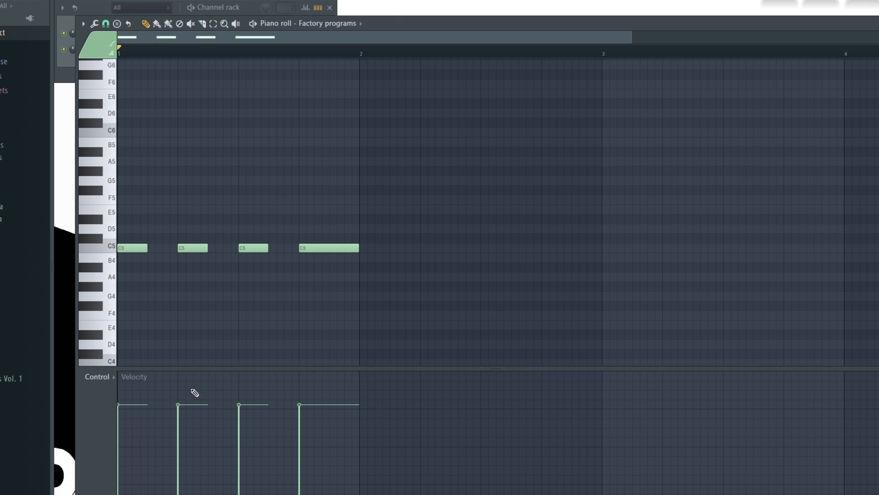
# Raise the second and third C5 notes to maximum velocity, play the bar, and lower the third note's velocity well below the others
pyautogui.moveTo(181, 403); pyautogui.dragTo(184, 368)
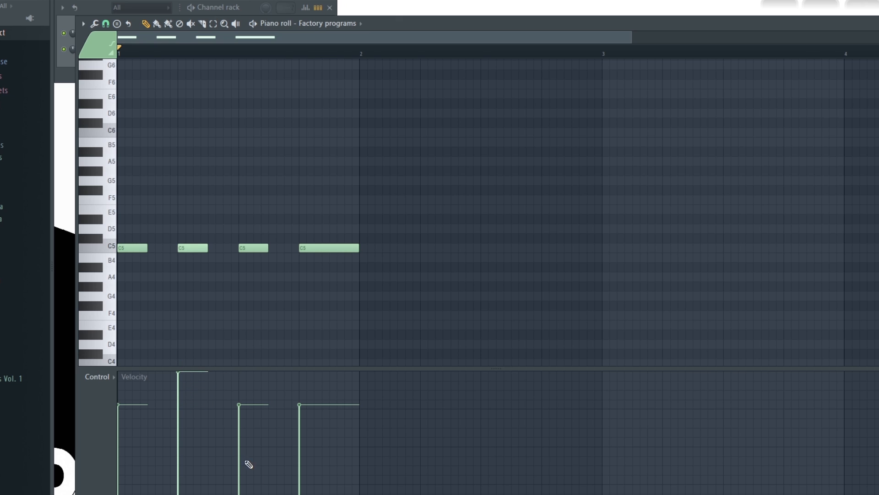
pyautogui.moveTo(237, 405); pyautogui.dragTo(245, 347)
pyautogui.press('space')
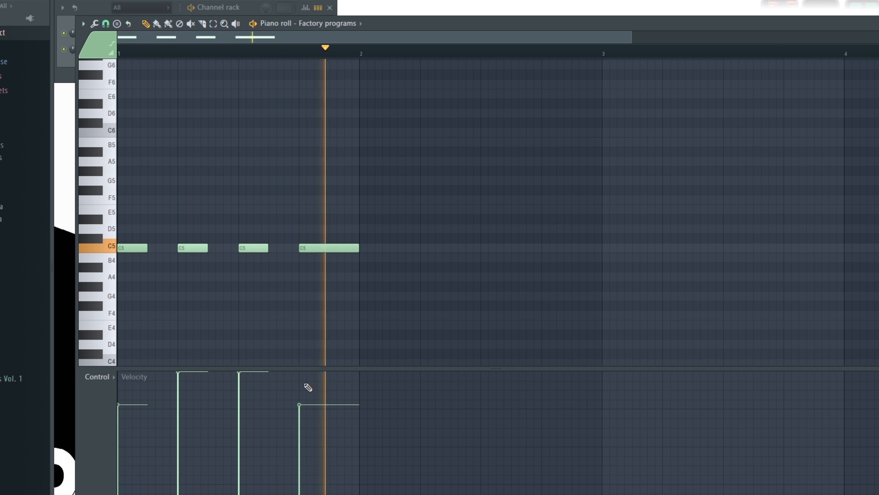
pyautogui.moveTo(239, 437); pyautogui.dragTo(238, 456)
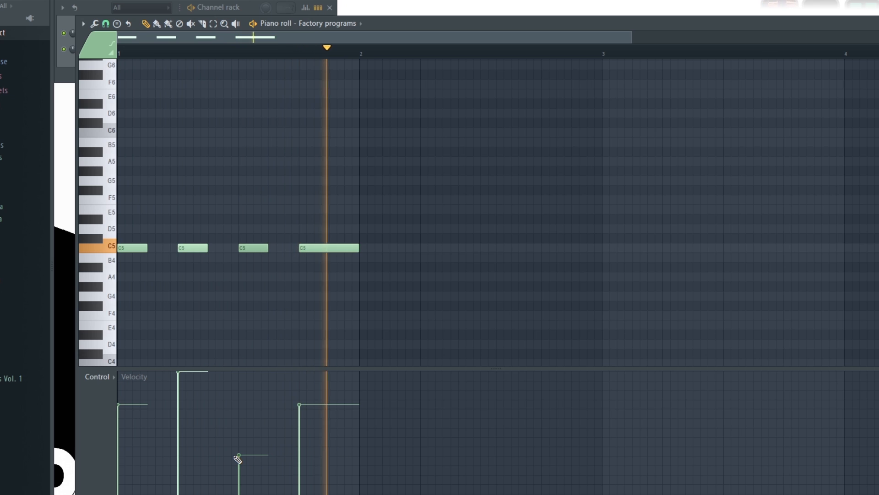
# Raise the third C5 note's velocity to match the first note, and close the piano roll with its notes cleared
pyautogui.moveTo(235, 458); pyautogui.dragTo(243, 403)
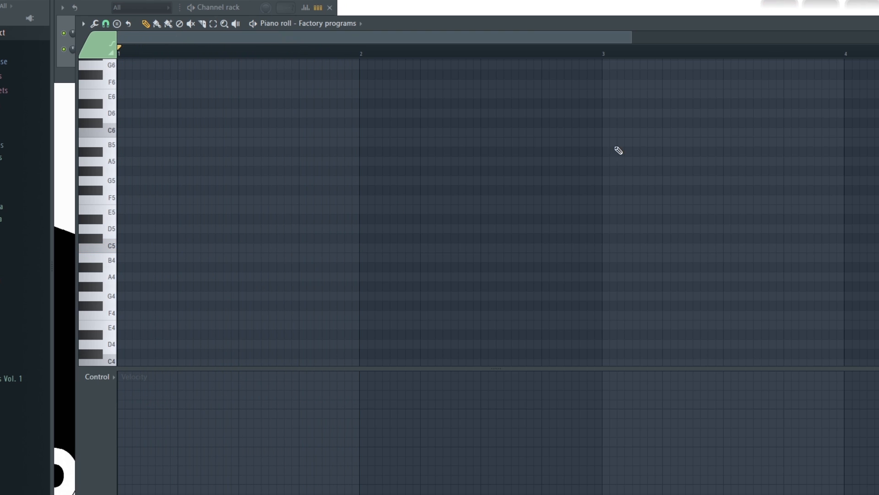
pyautogui.press('F7')
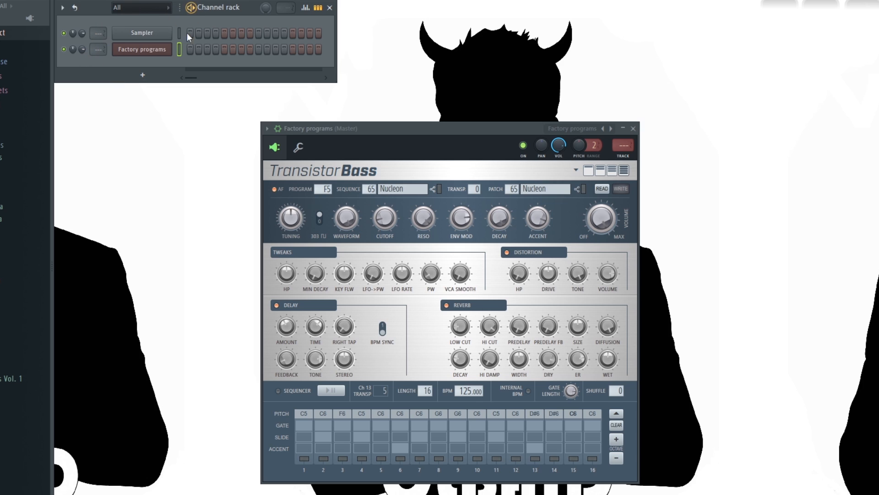
# Move the Transistor Bass window closer to the channel rack and raise the Factory programs channel's volume
pyautogui.moveTo(403, 133); pyautogui.dragTo(373, 131)
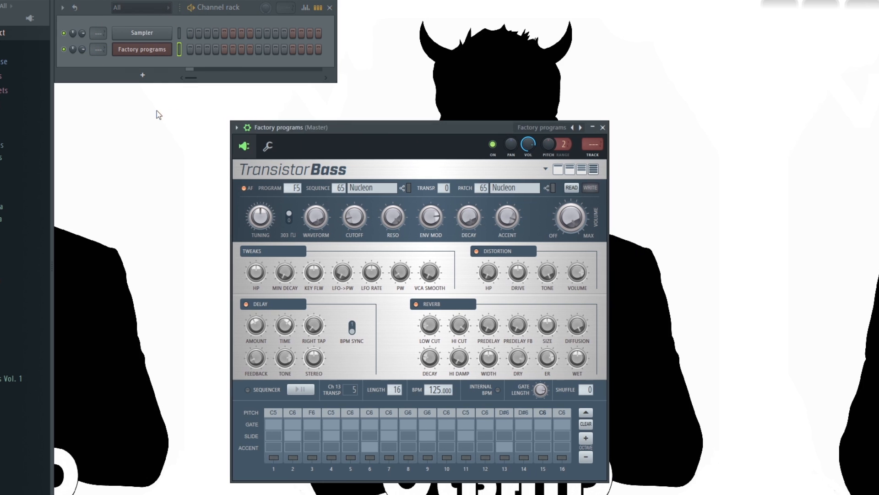
pyautogui.moveTo(82, 49); pyautogui.dragTo(82, 31)
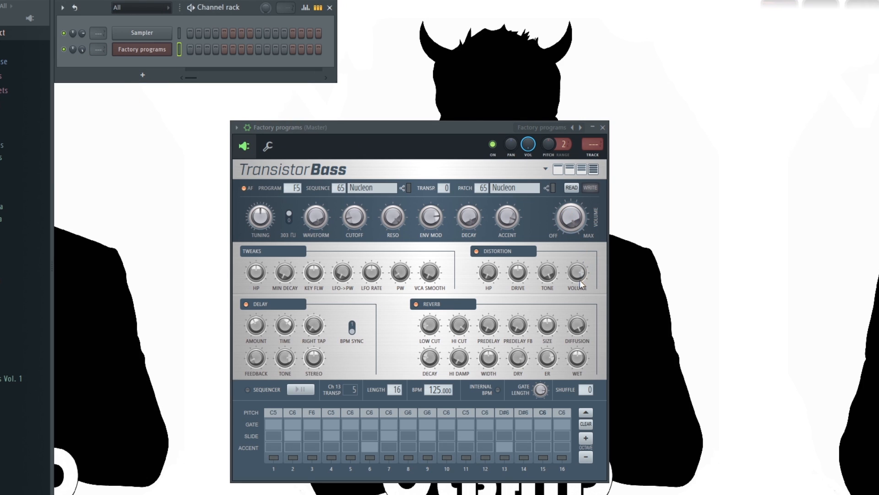
pyautogui.click(571, 224)
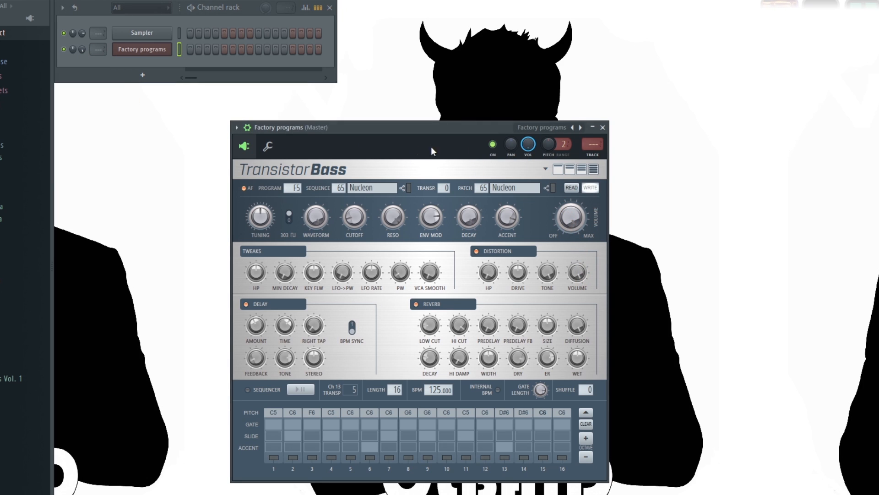
# Show the channel's miscellaneous settings and try the levels adjustment volume while playing test notes
pyautogui.click(268, 146)
pyautogui.press('z')
pyautogui.moveTo(272, 190)
pyautogui.mouseDown()
pyautogui.moveTo(272, 165)
pyautogui.moveTo(271, 193)
pyautogui.mouseUp()
pyautogui.press('z')
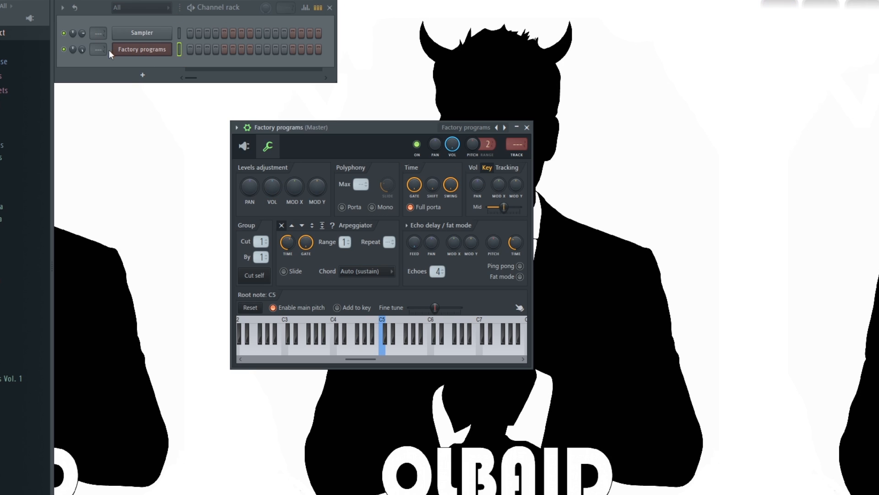
# Route the Factory programs channel to mixer track 1 and try that track's volume fader with a test note
pyautogui.moveTo(98, 53); pyautogui.dragTo(98, 50)
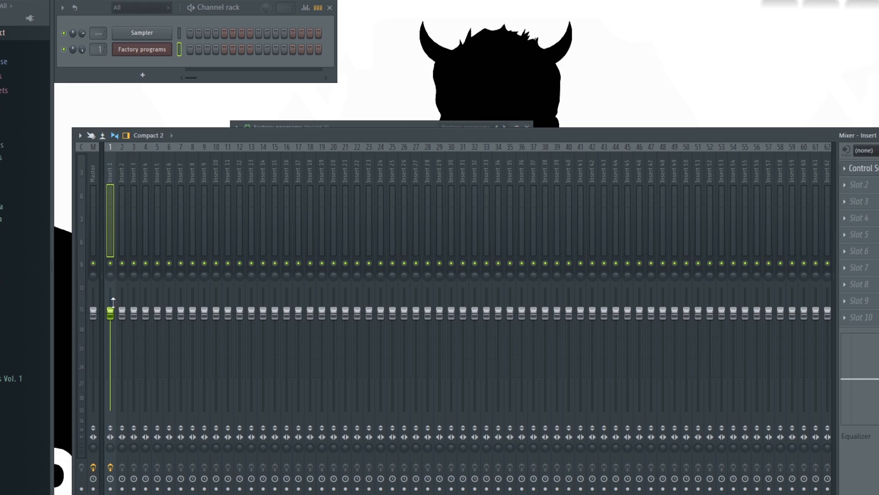
pyautogui.press('z')
pyautogui.moveTo(111, 315)
pyautogui.mouseDown()
pyautogui.moveTo(111, 291)
pyautogui.moveTo(111, 313)
pyautogui.mouseUp()
# Route the channel back to the master, and return to the Transistor Bass synth page with the mixer closed
pyautogui.moveTo(105, 41); pyautogui.dragTo(104, 44)
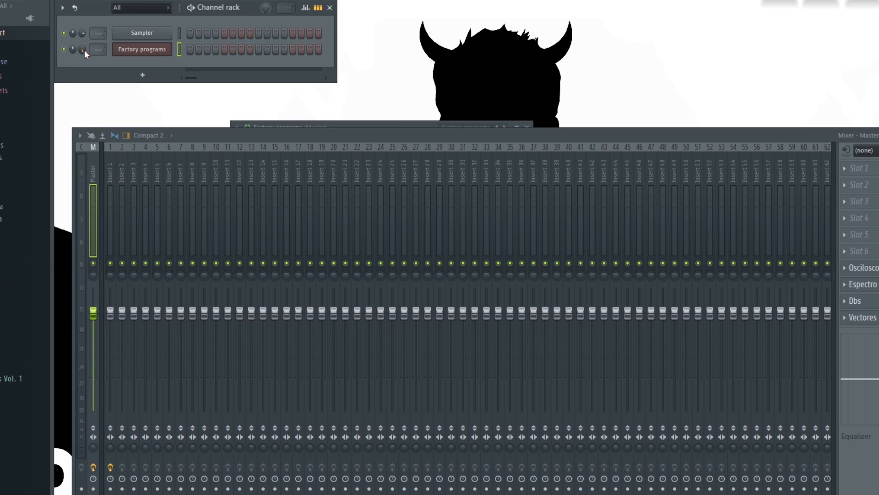
pyautogui.press('F9')
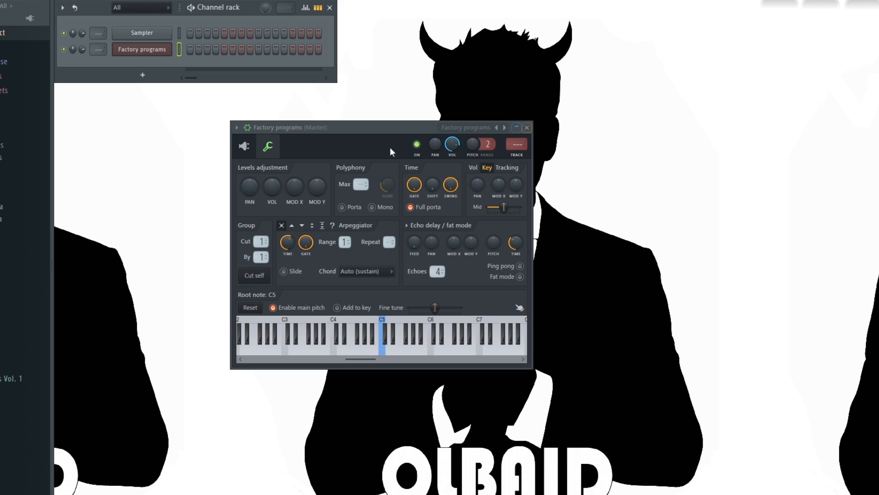
pyautogui.click(244, 145)
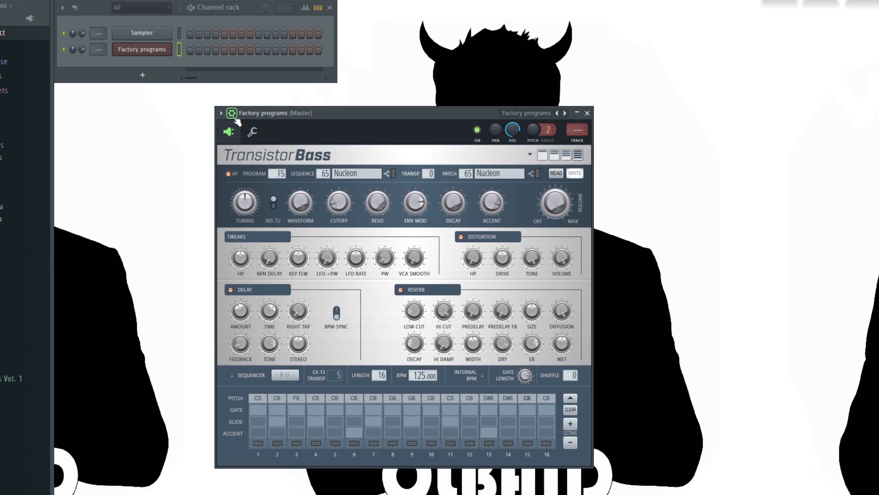